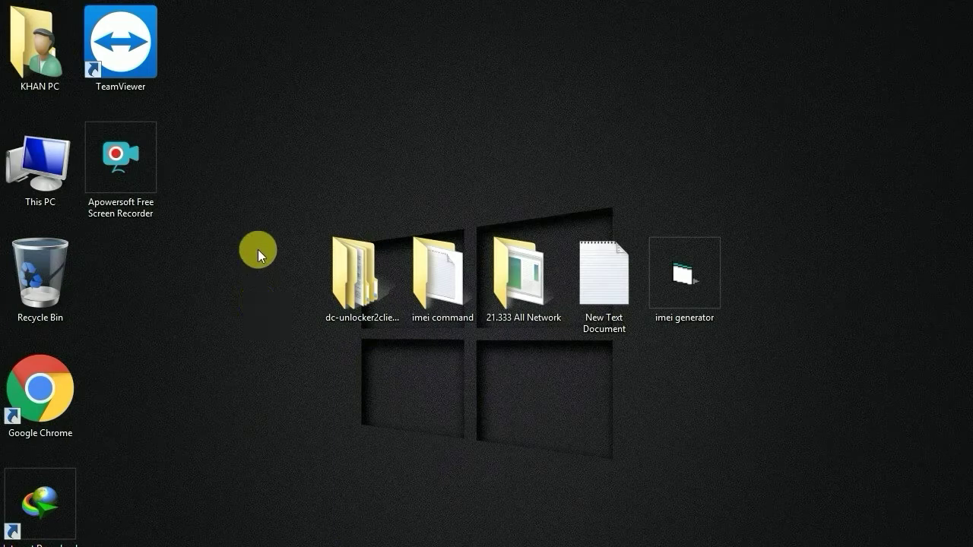
Open This PC full-screen and select the MobileWiFi CD Drive (H:)
double_click(52, 166)
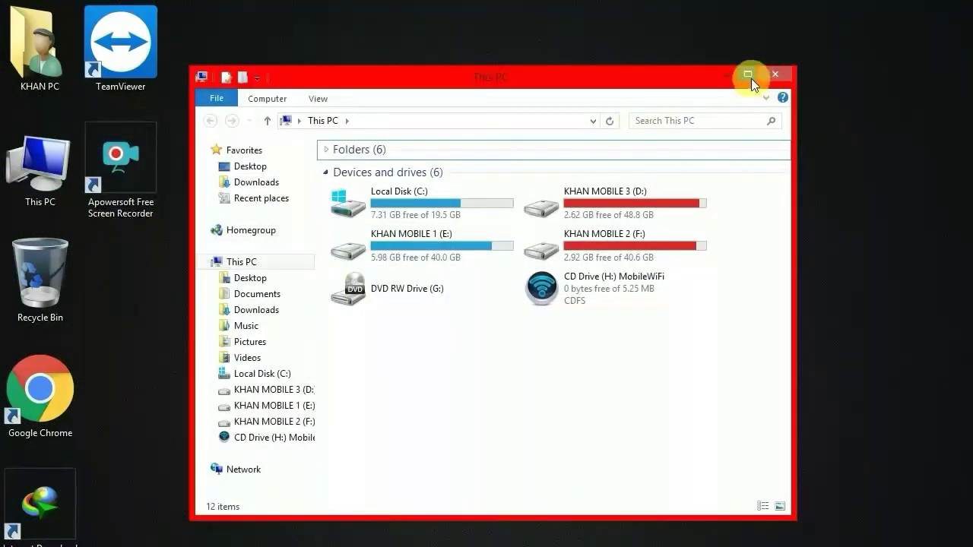
click(750, 76)
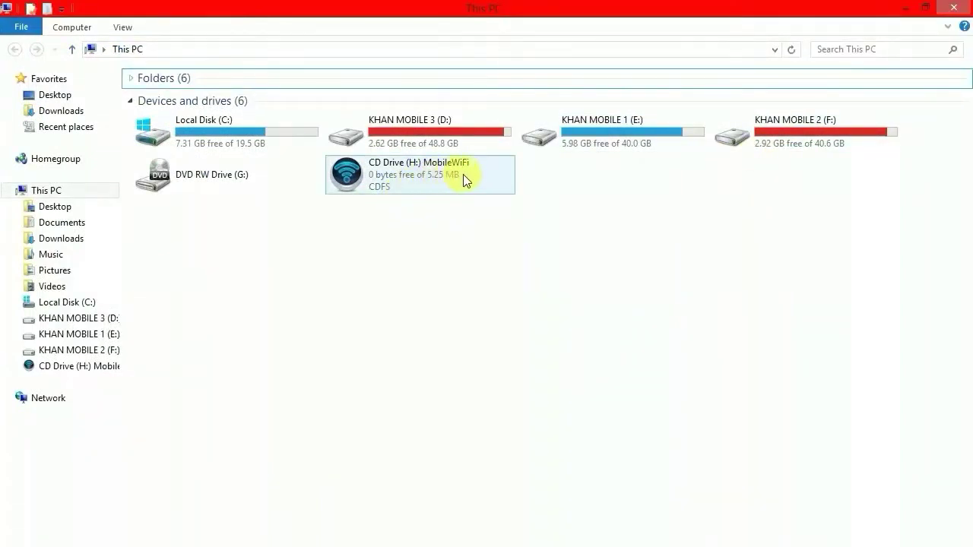
mouse_move(458, 175)
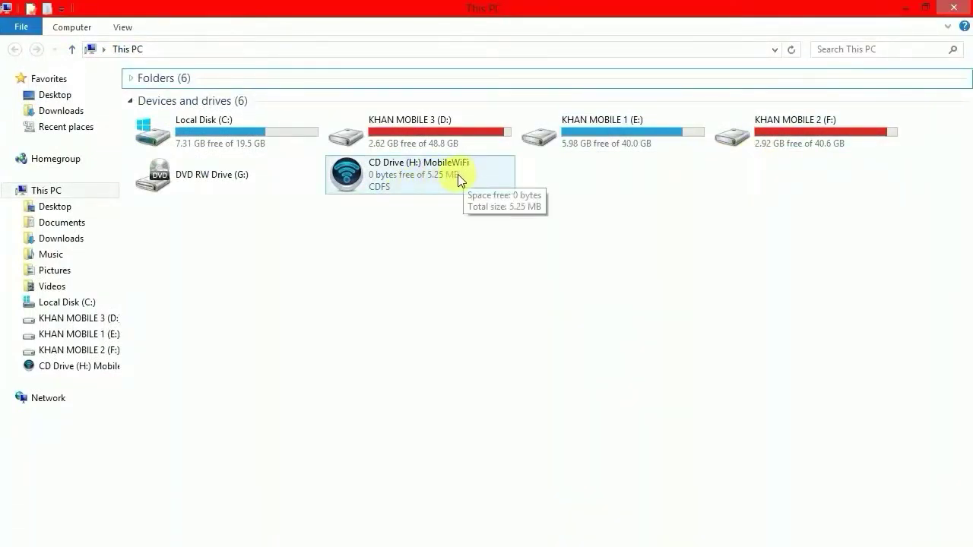
click(410, 176)
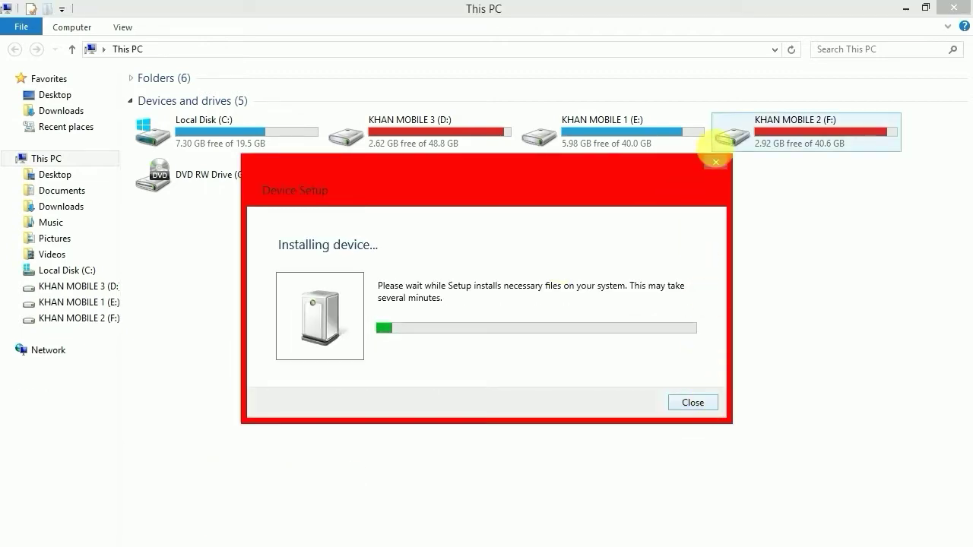
Close the Device Setup progress window so the browser starts loading 192.168.8.1
click(717, 175)
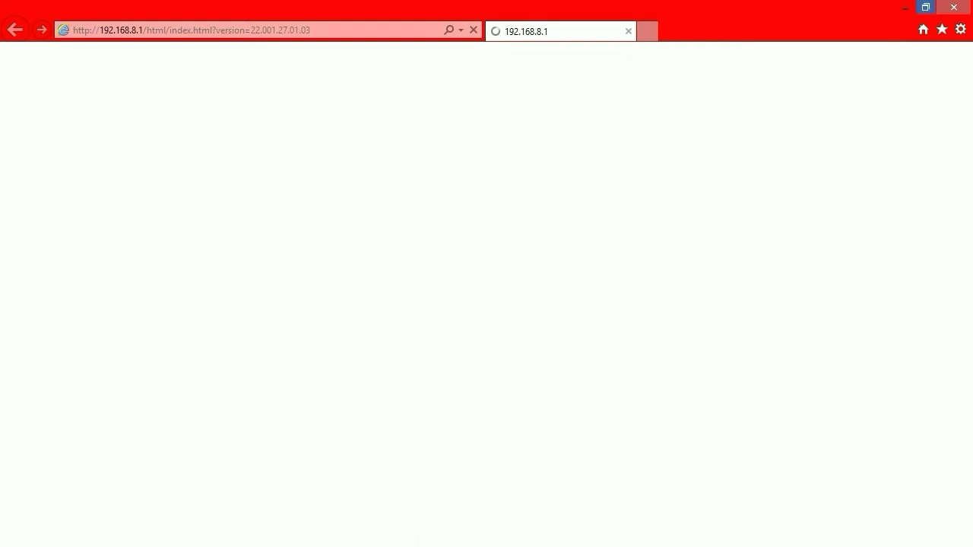
Log in to the Huawei Mobile WiFi page with user name admin and the administrator password
click(926, 7)
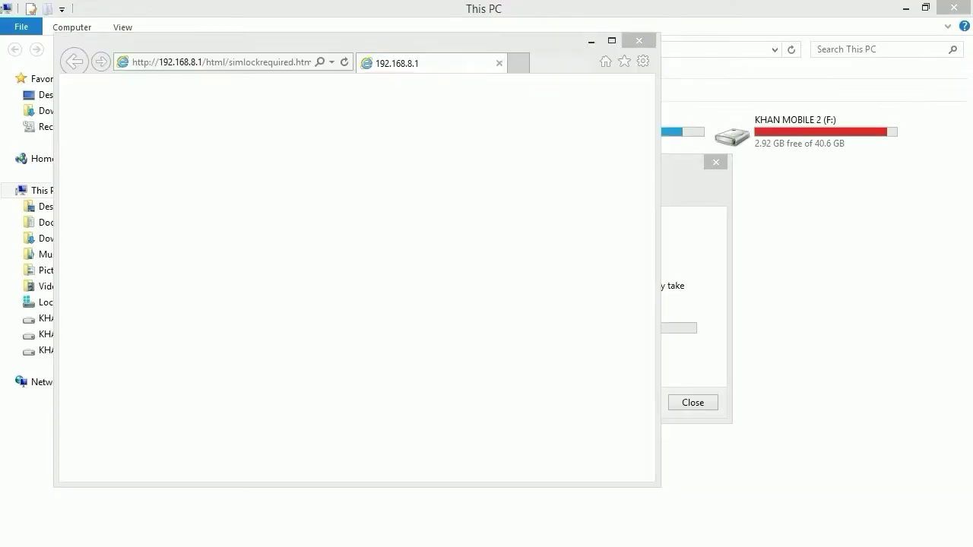
click(617, 38)
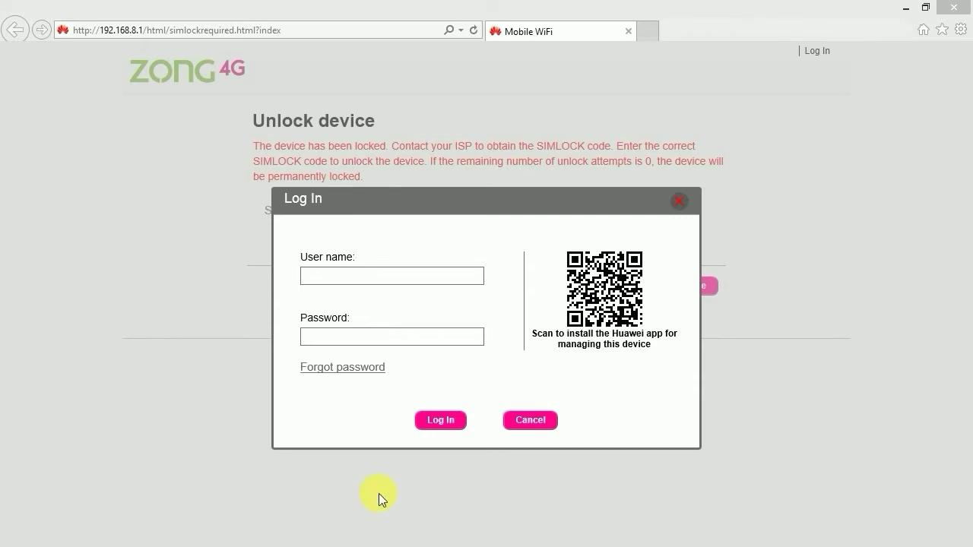
click(356, 282)
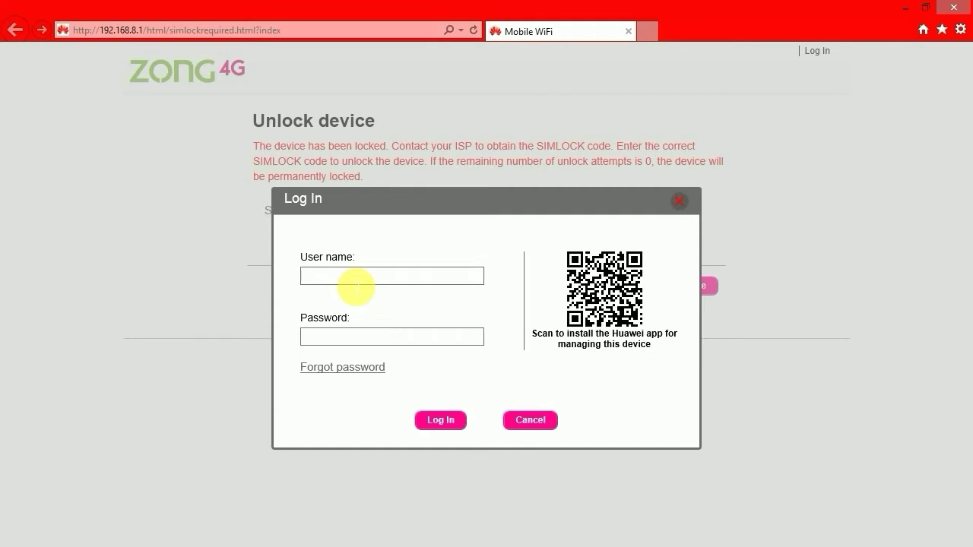
text(admin)
click(368, 344)
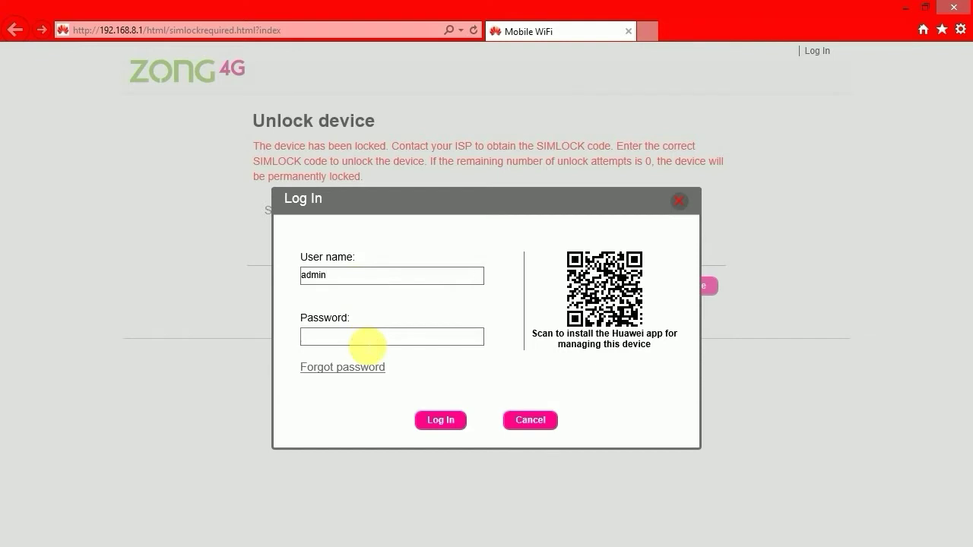
text(adm)
text(in1234)
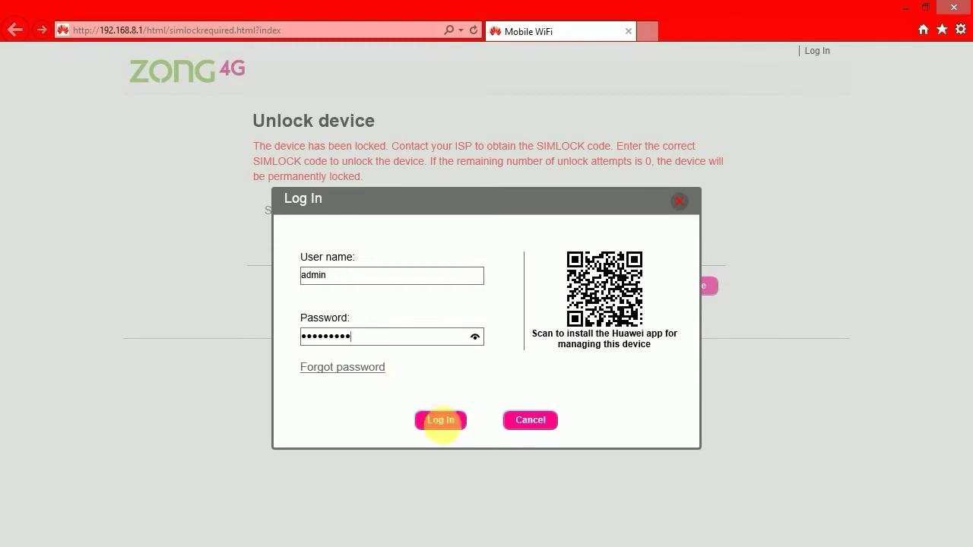
click(444, 422)
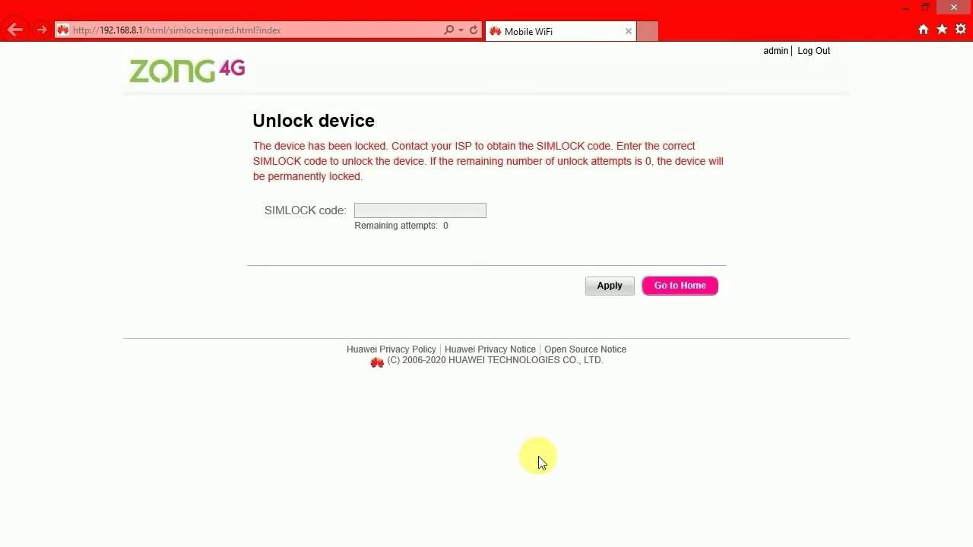
Leave the unlock page for Home, then open Settings to reach Quick Setup
click(678, 292)
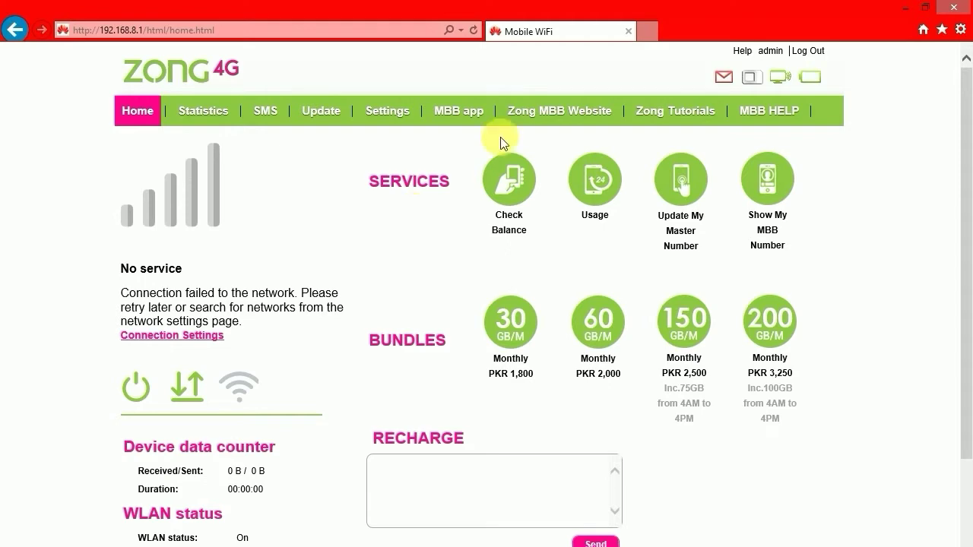
click(928, 9)
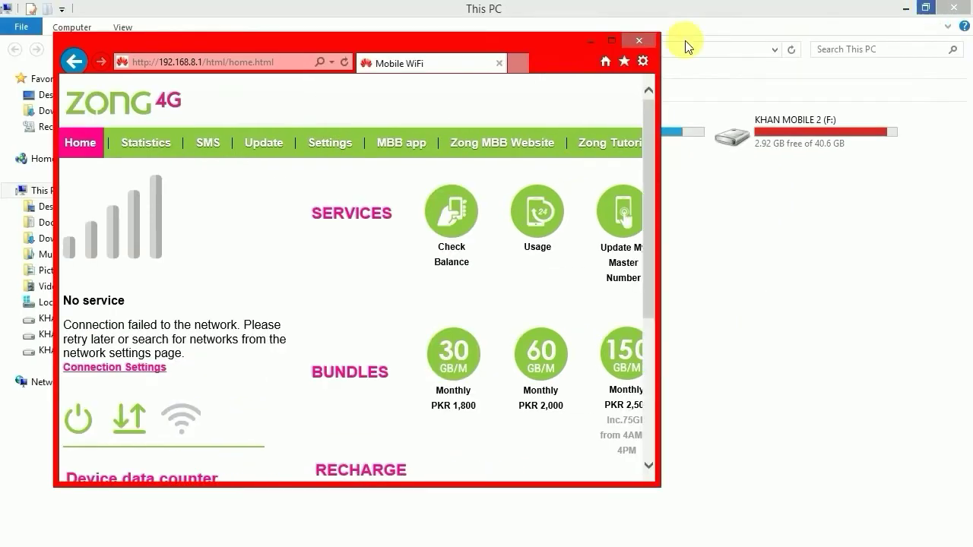
click(620, 36)
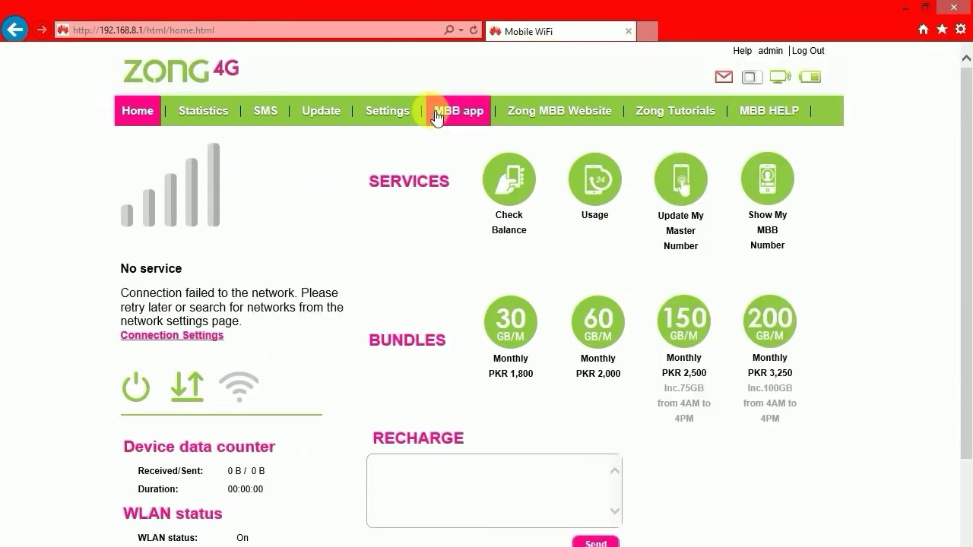
click(410, 113)
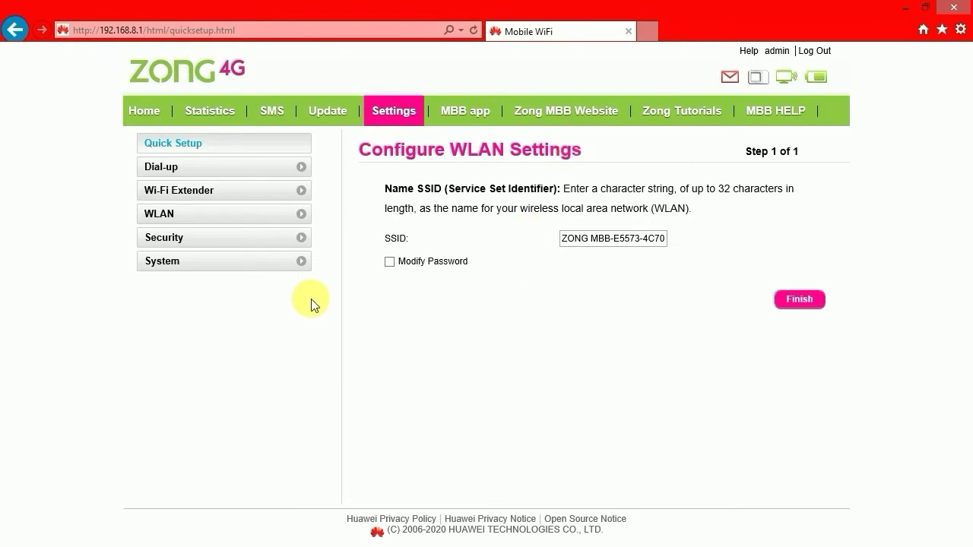
Open System > Device Information and highlight software version 21.333.64.01.1456
click(178, 266)
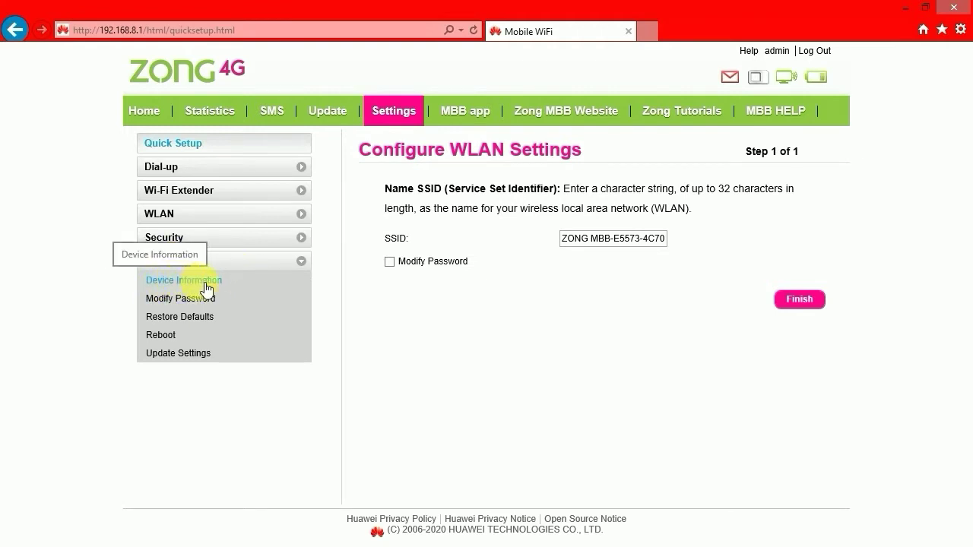
click(206, 288)
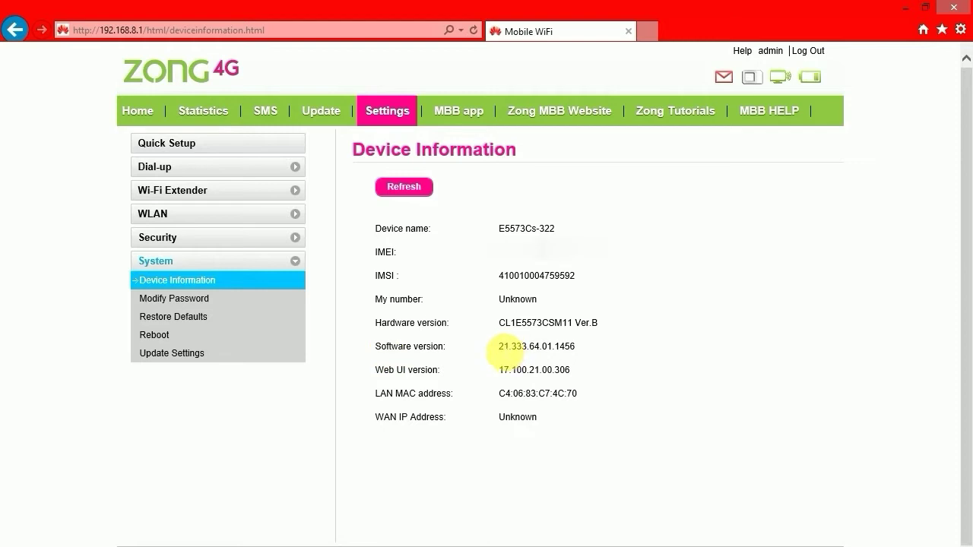
drag(495, 347, 597, 348)
click(532, 357)
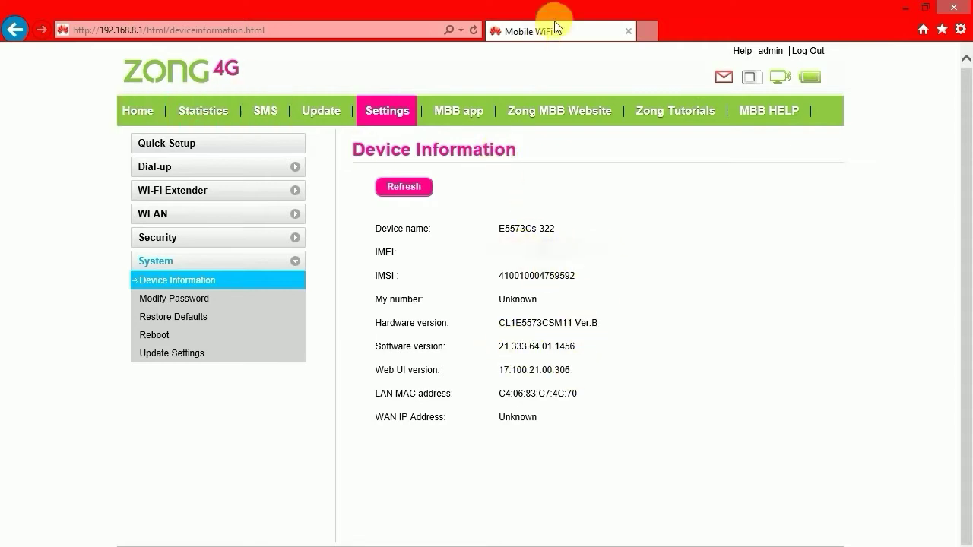
Close the browser and This PC window, then select and deselect the desktop folders
click(954, 7)
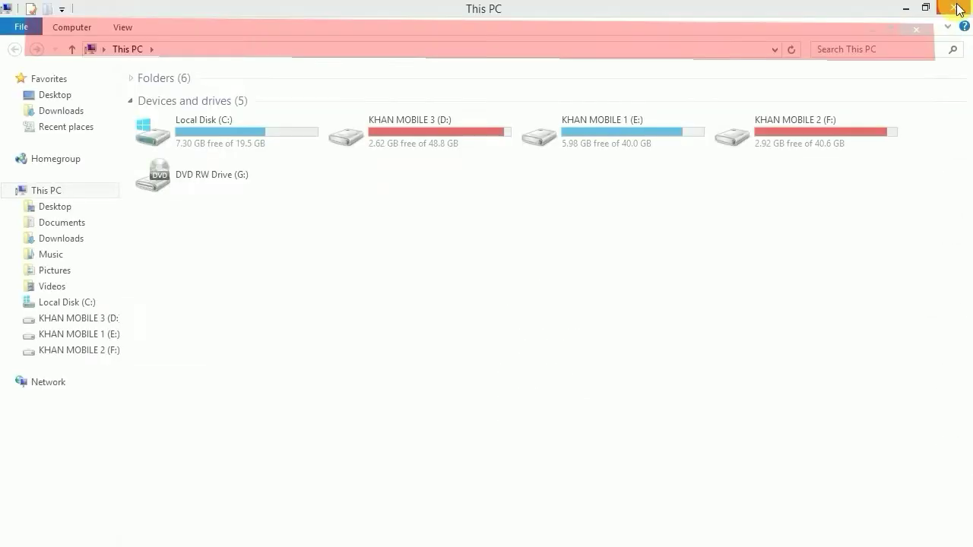
click(954, 7)
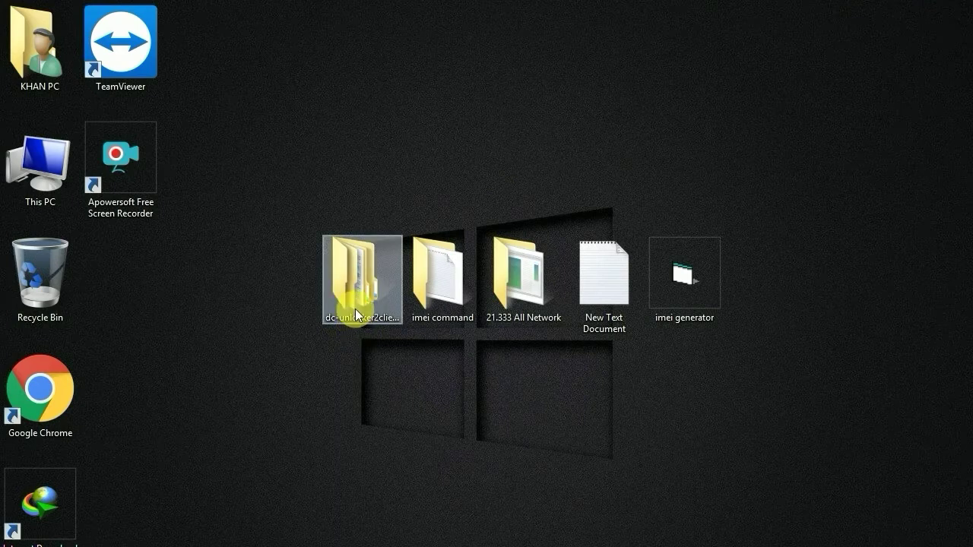
click(355, 308)
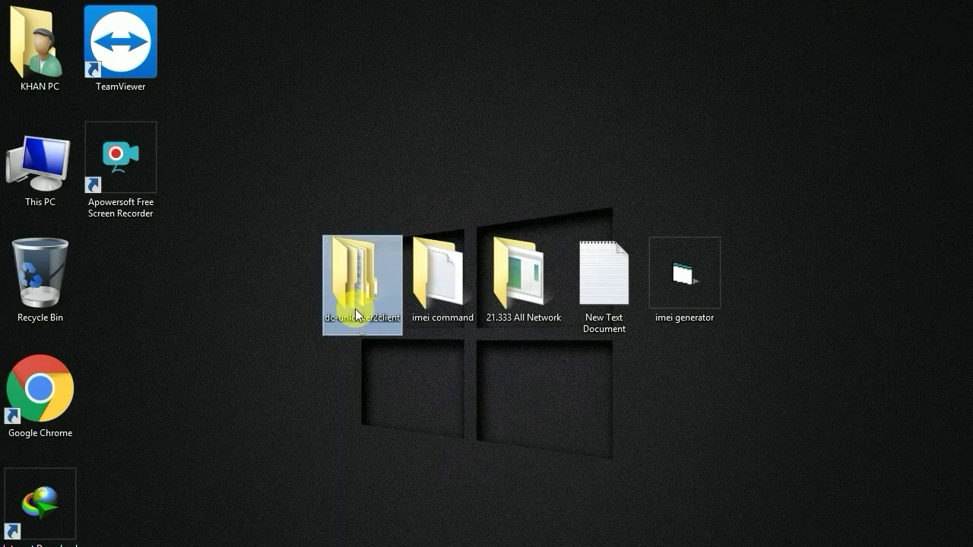
click(436, 302)
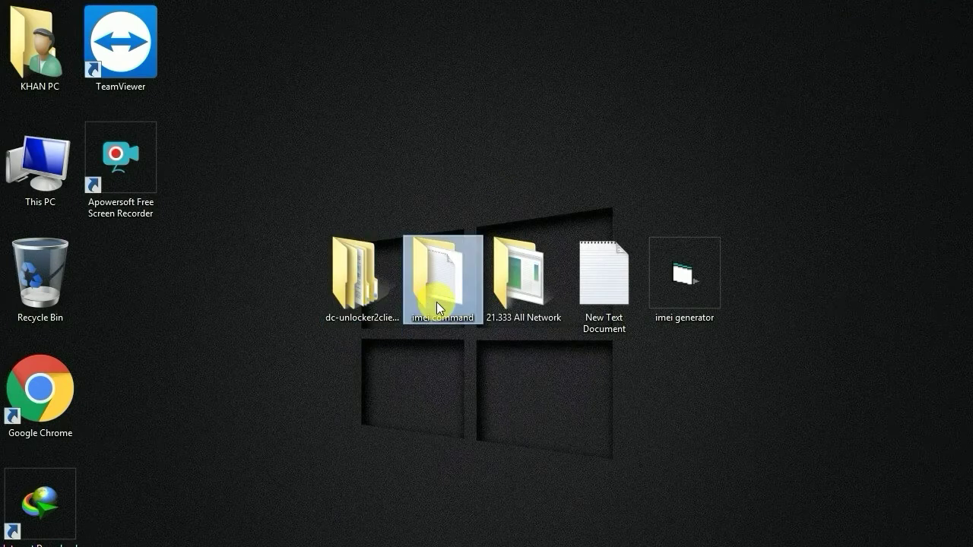
click(513, 287)
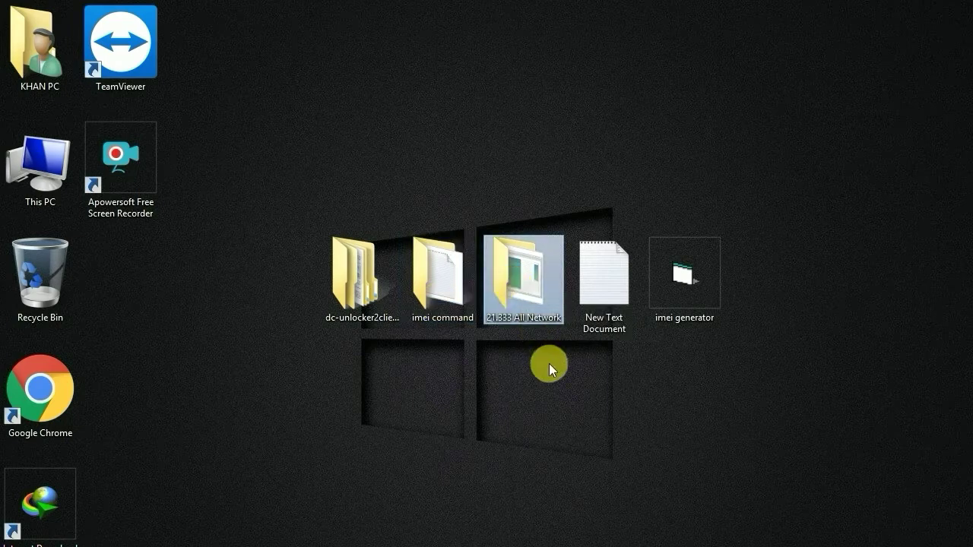
click(682, 298)
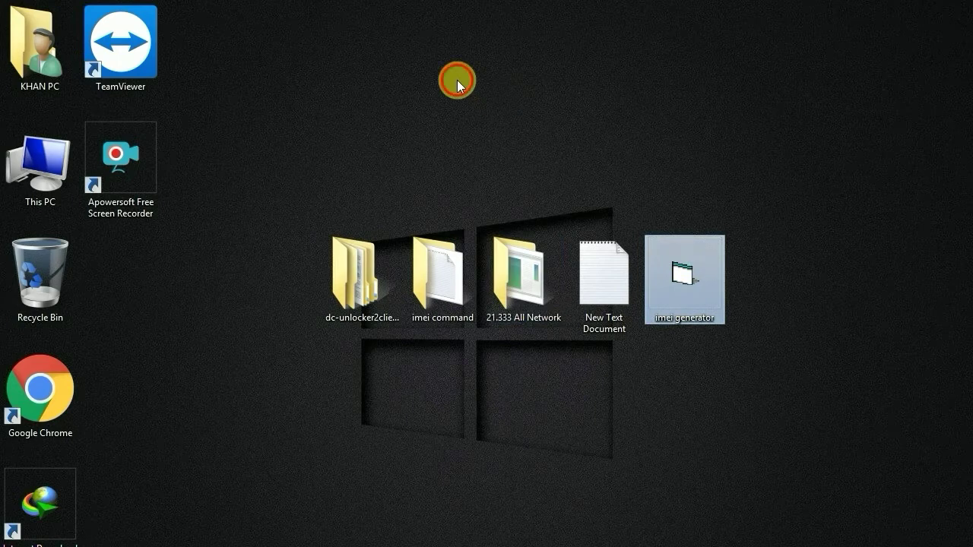
click(457, 83)
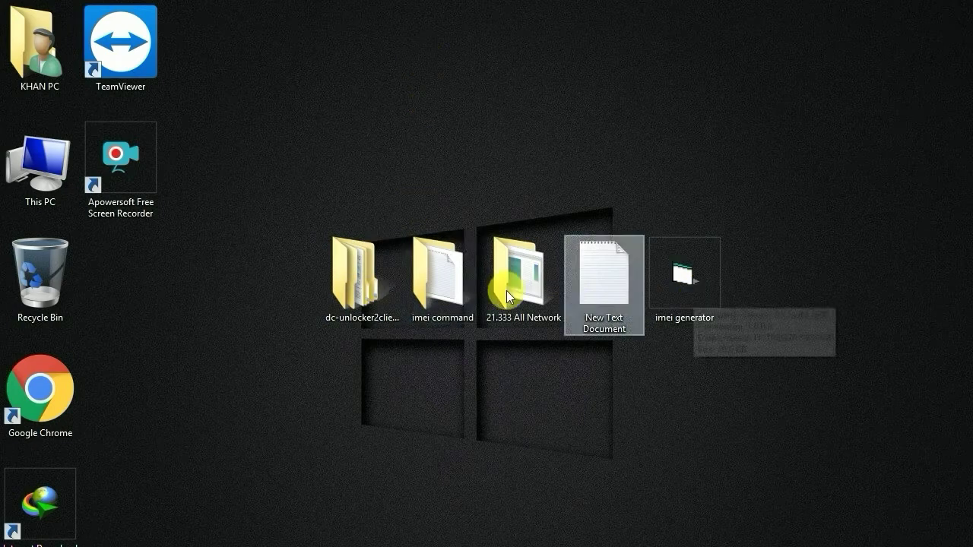
Move New Text Document to the top and imei generator beside 21.333 All Network
click(618, 287)
drag(618, 286, 550, 59)
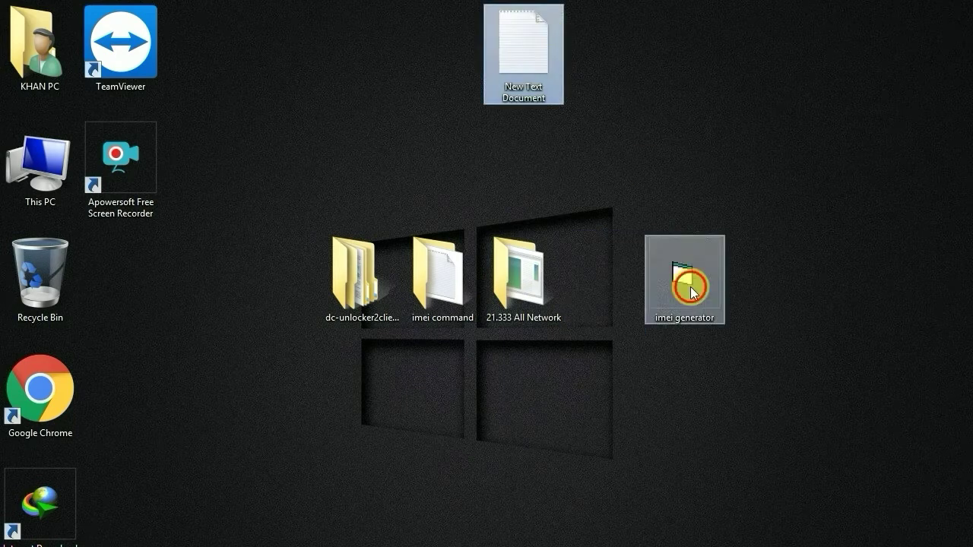
drag(691, 292, 621, 277)
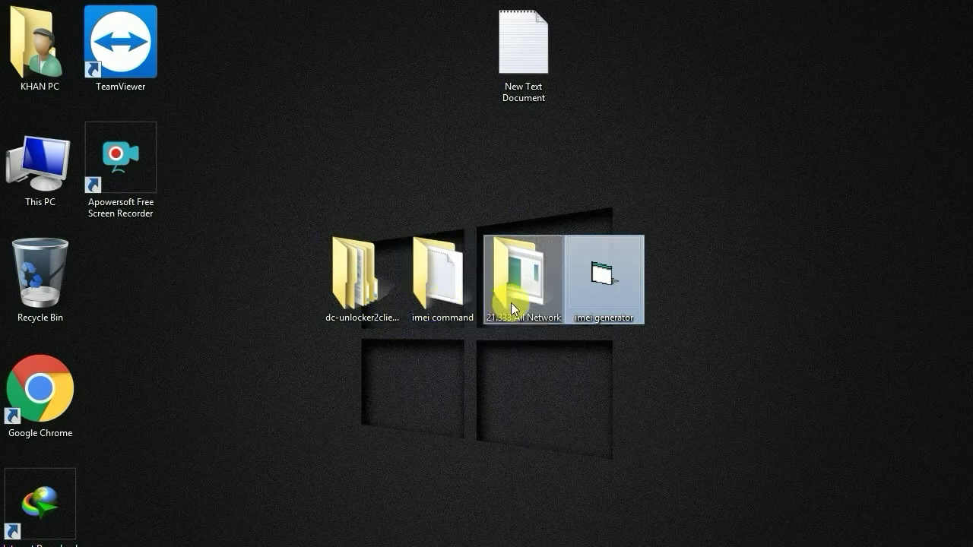
click(501, 384)
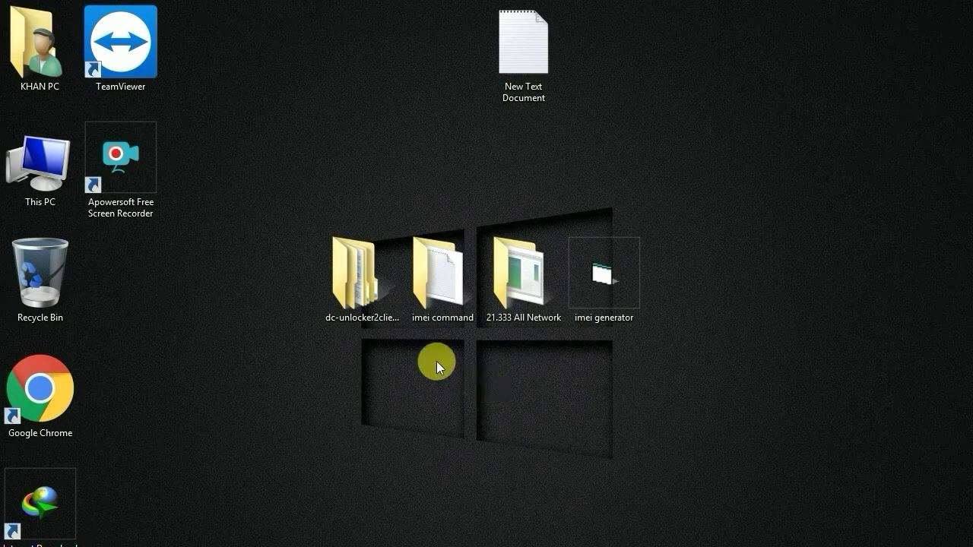
Run dc-unlocker2client from dc-unlocker2client_1.00.1430 (1) as administrator and dismiss the ADBWinApi.DLL error
double_click(365, 283)
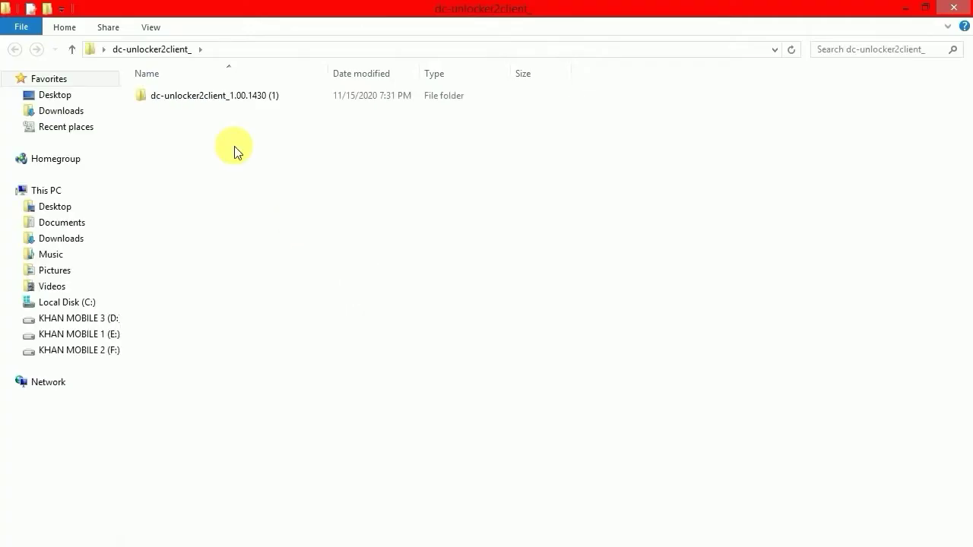
click(195, 95)
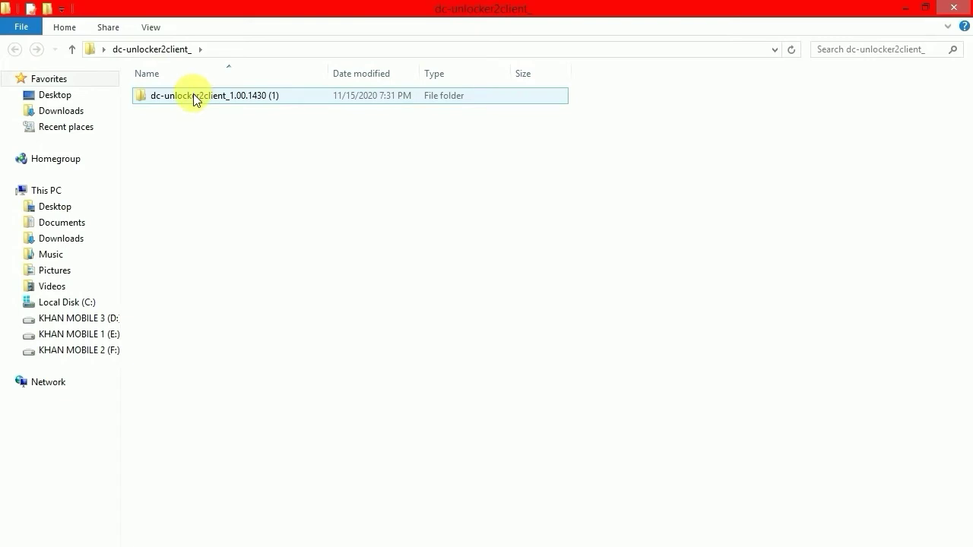
double_click(195, 97)
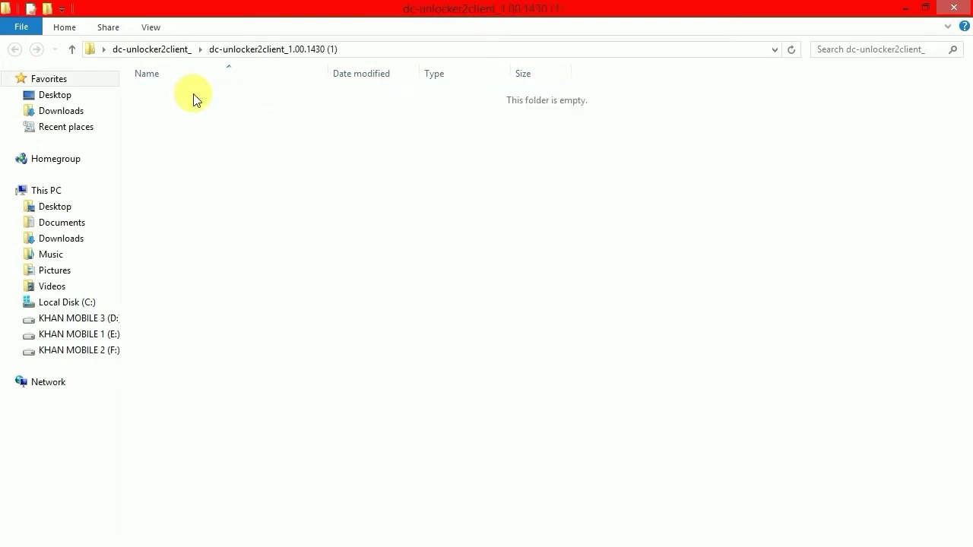
click(175, 128)
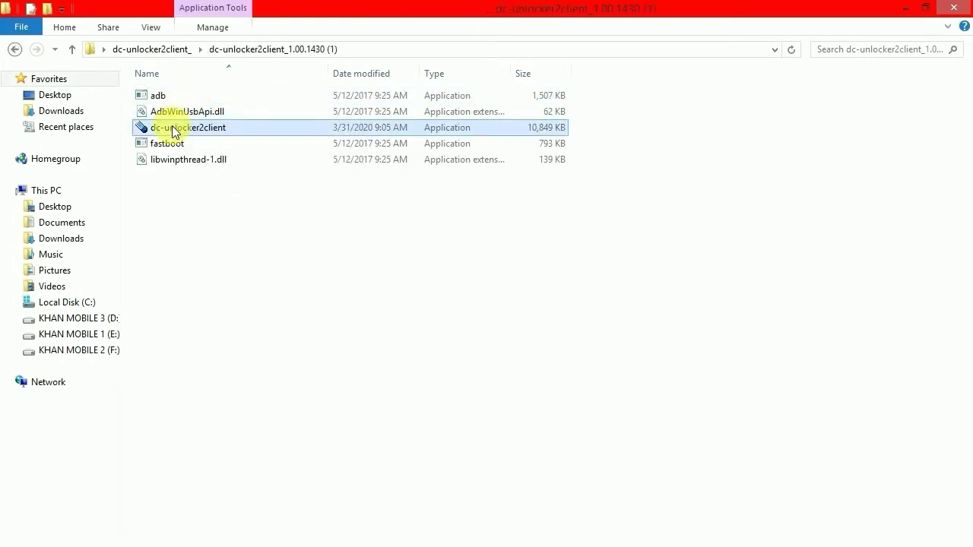
right_click(174, 131)
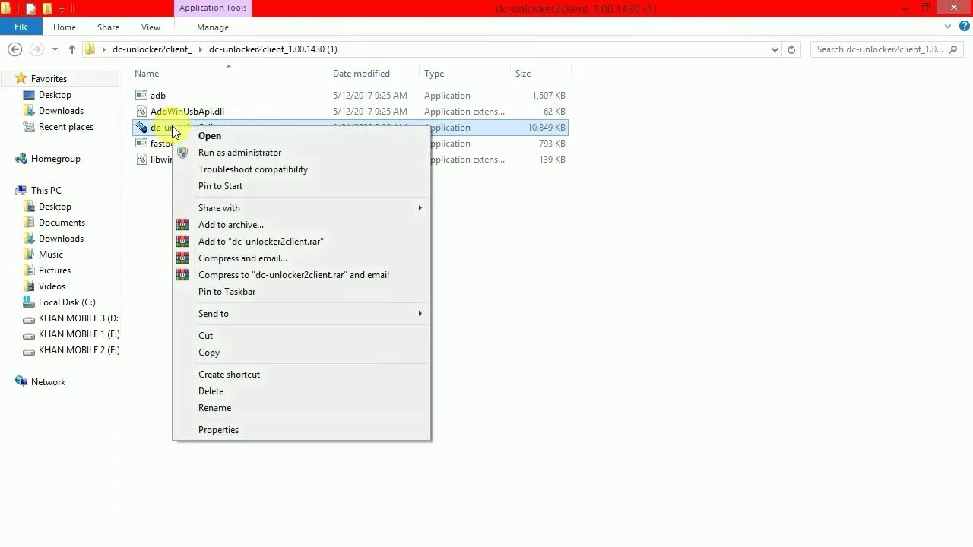
click(228, 155)
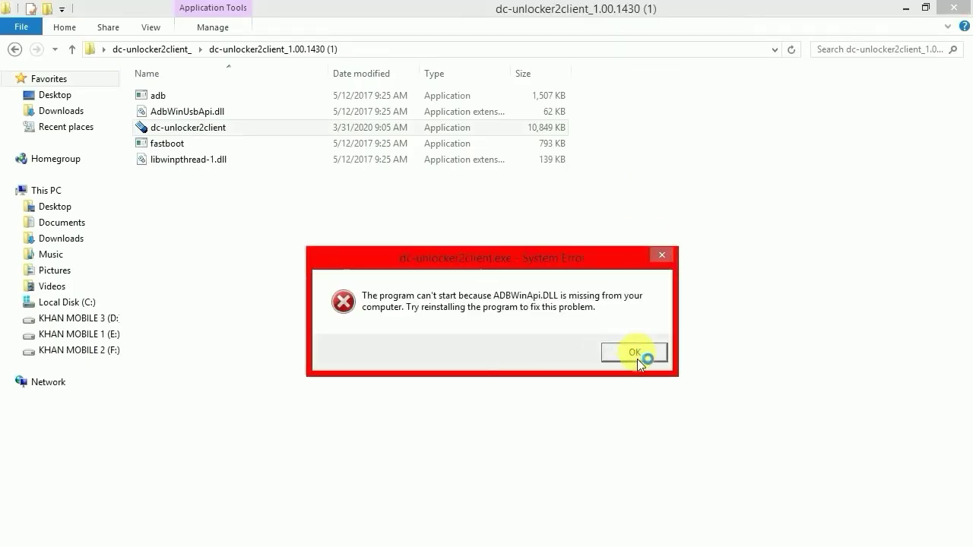
click(636, 354)
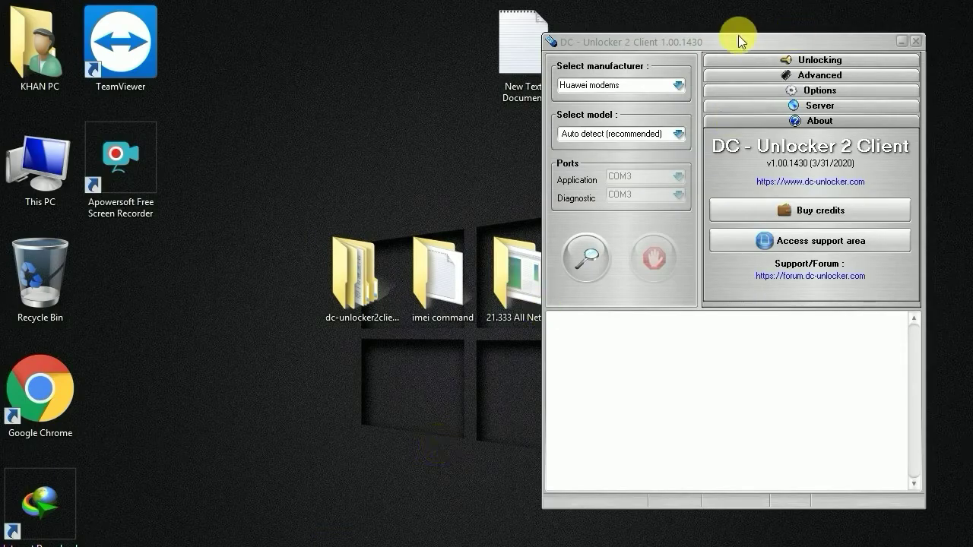
Detect the modem: E5573Cs-322 on COM6, firmware 21.333.64.01.1456, SIM lock Locked
drag(732, 42, 735, 61)
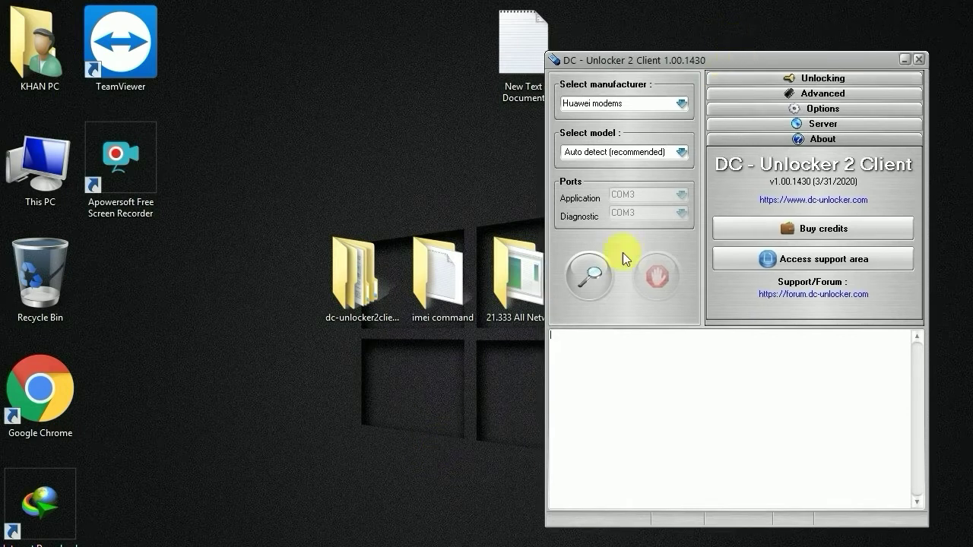
click(592, 289)
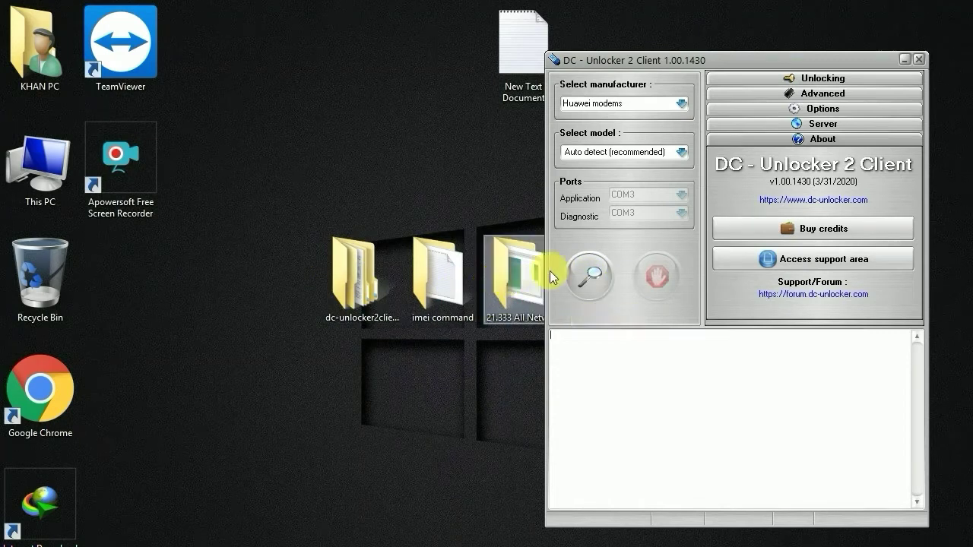
drag(698, 62, 615, 72)
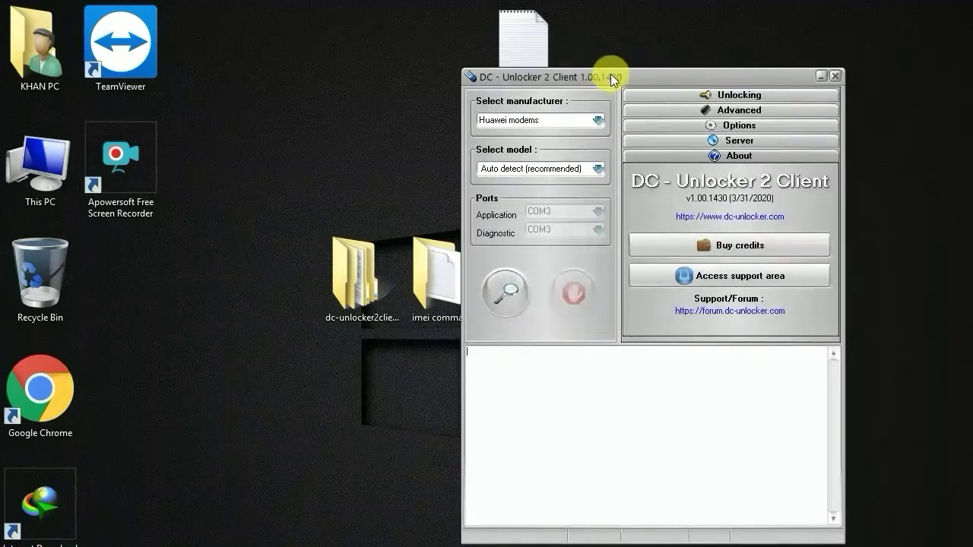
click(503, 295)
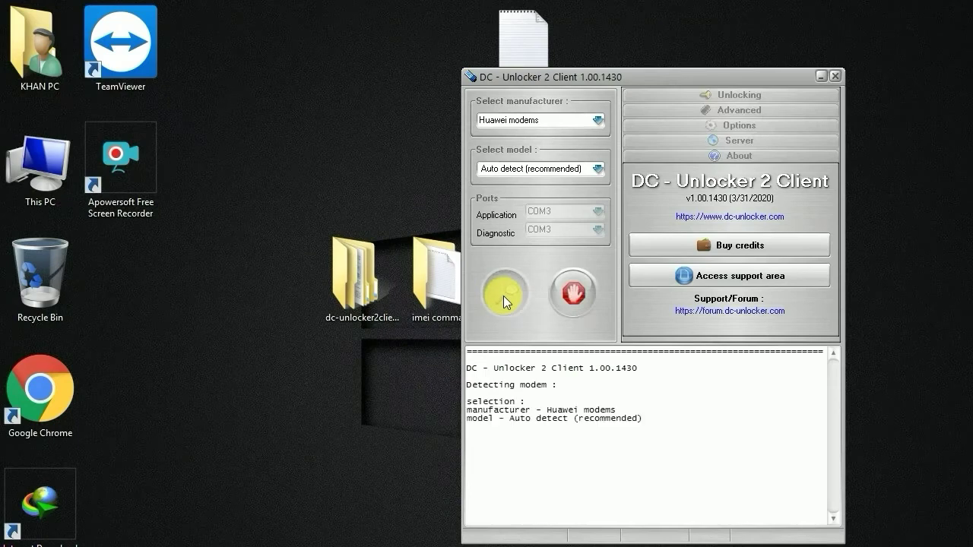
drag(647, 76, 660, 34)
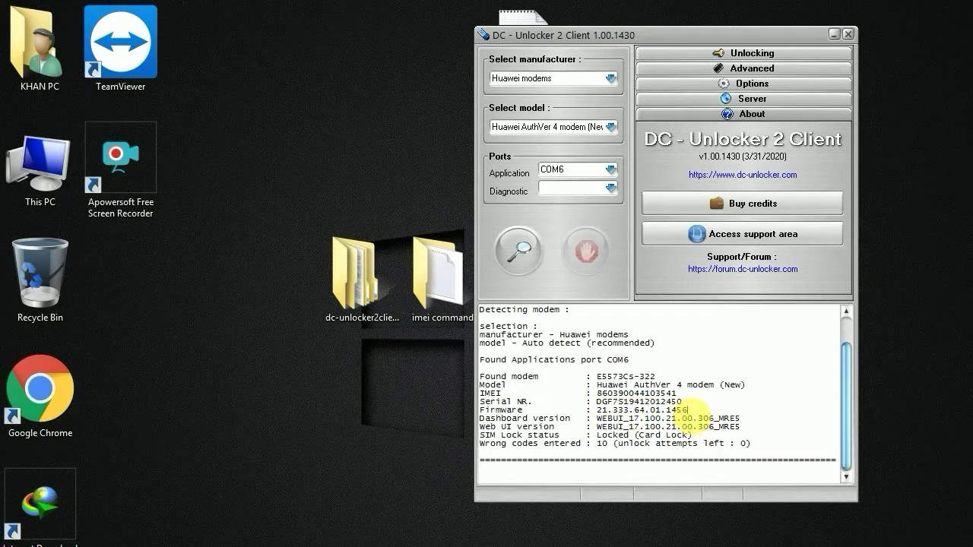
drag(688, 410, 686, 441)
click(747, 346)
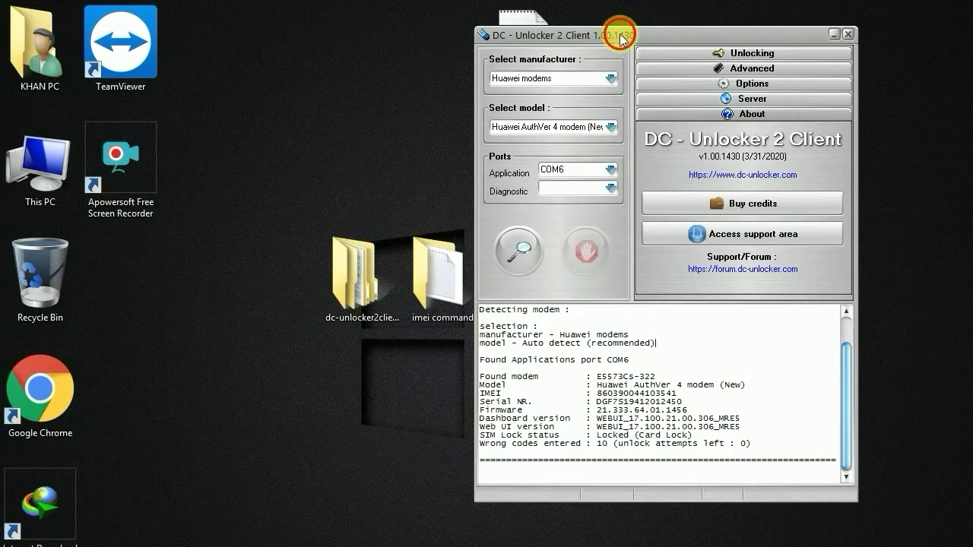
drag(619, 36, 642, 20)
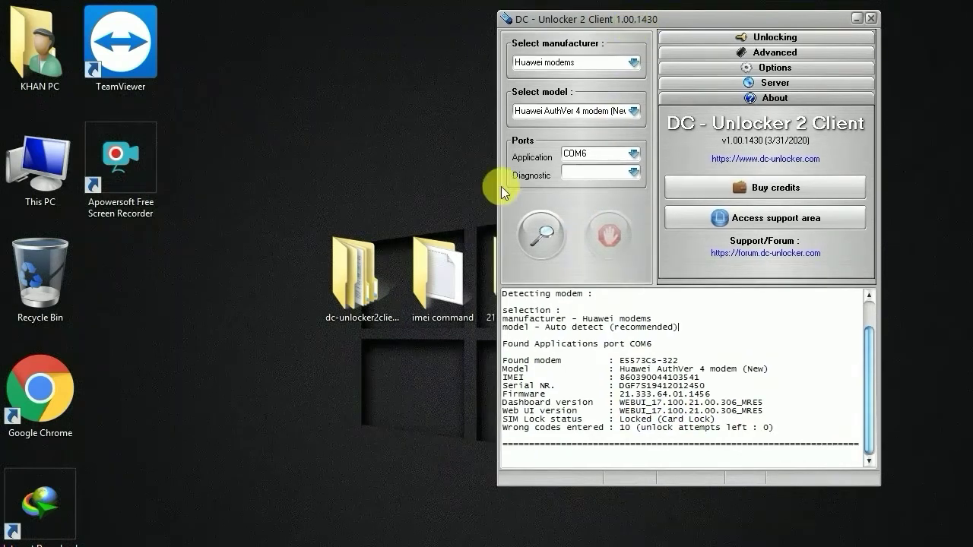
Open the imei command text file, copy its at^godload line, and close the folder window
double_click(450, 273)
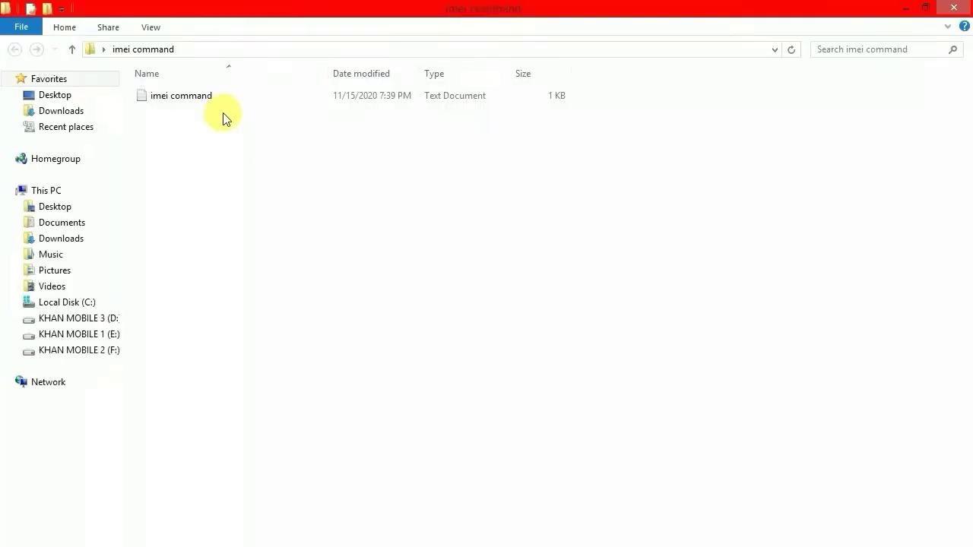
double_click(192, 106)
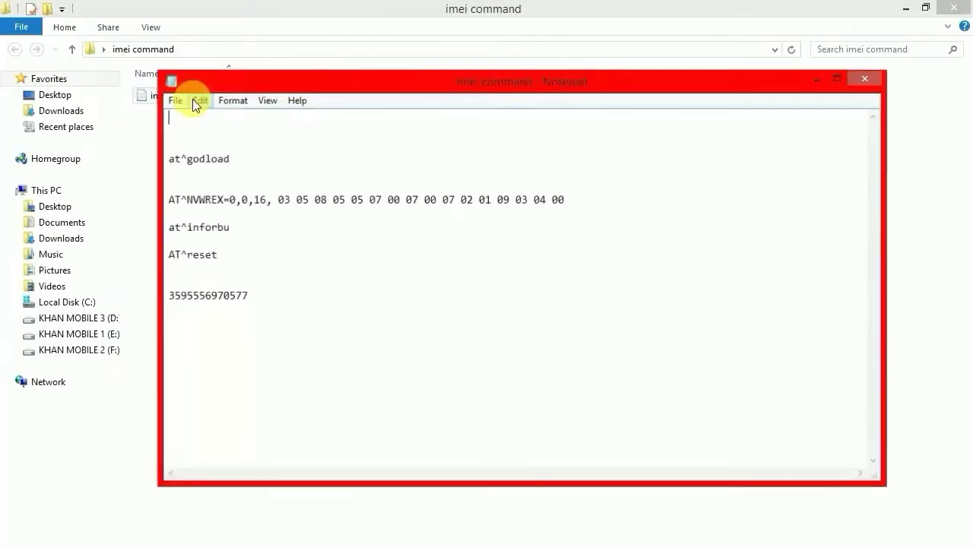
drag(230, 159, 171, 162)
right_click(177, 159)
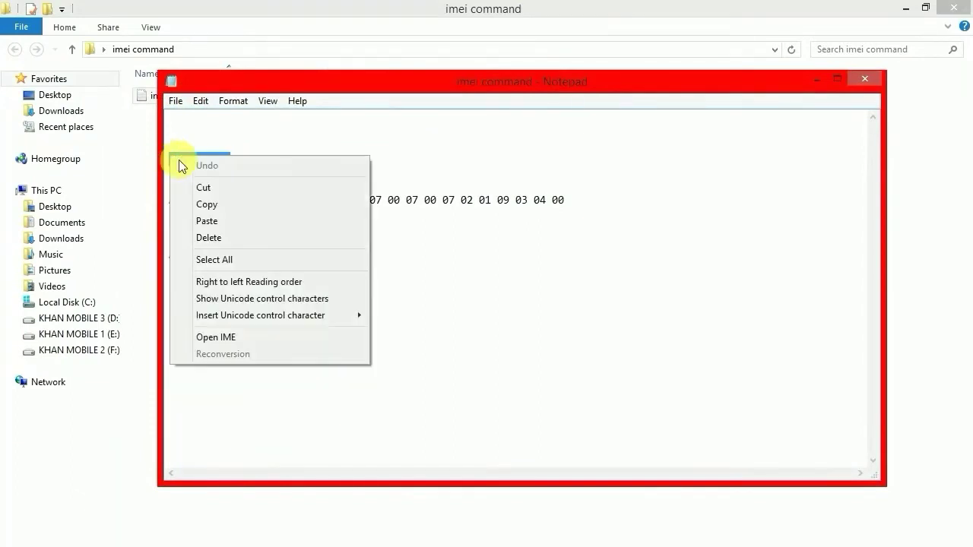
click(225, 206)
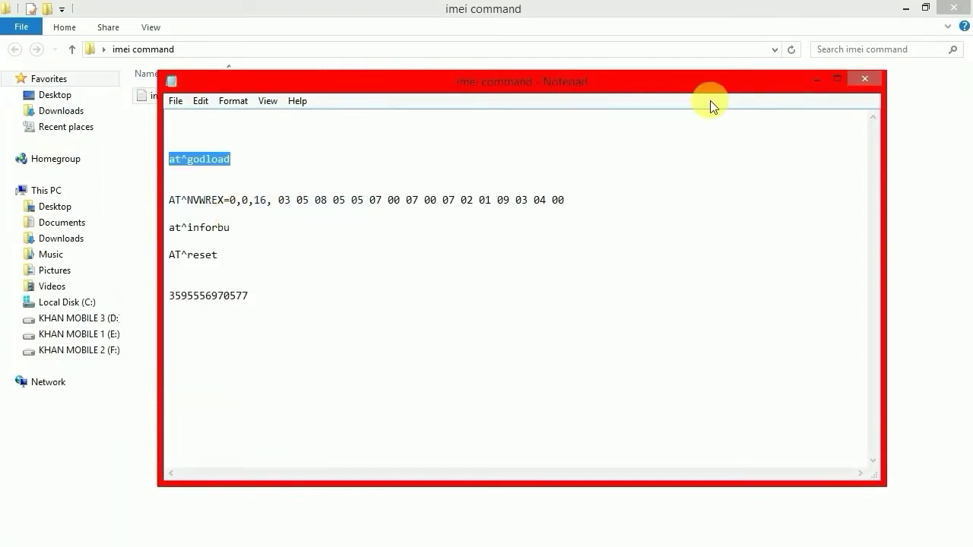
click(863, 80)
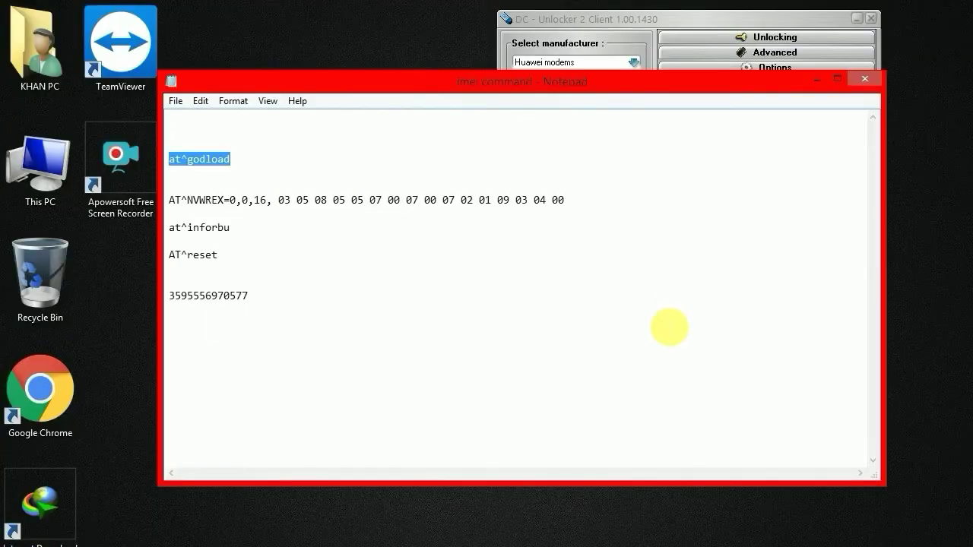
Paste at^godload into the DC-Unlocker terminal and send it, getting OK
click(735, 20)
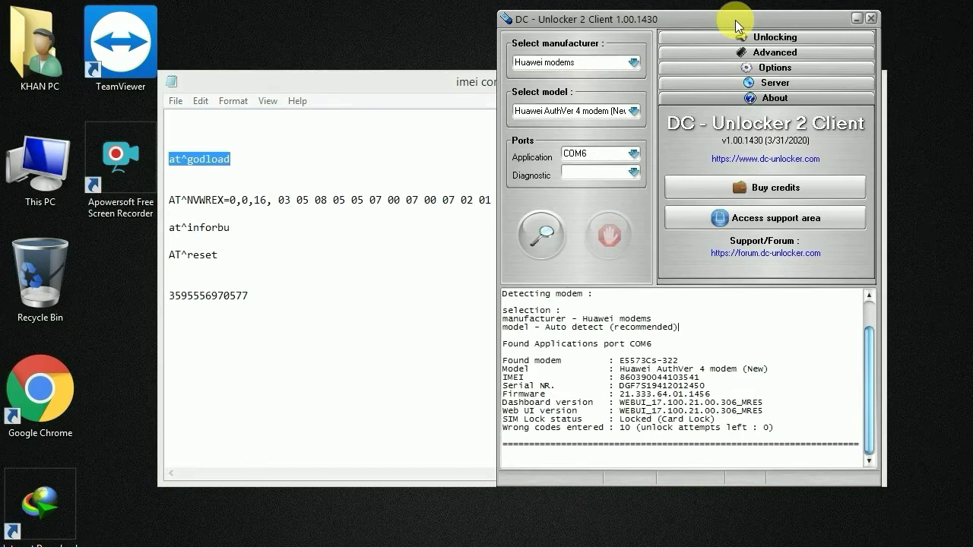
right_click(579, 458)
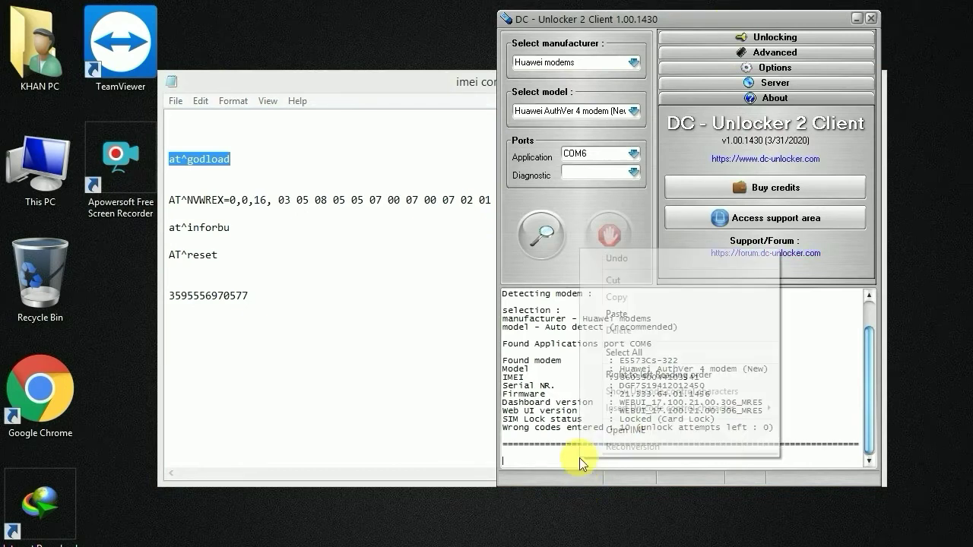
click(630, 315)
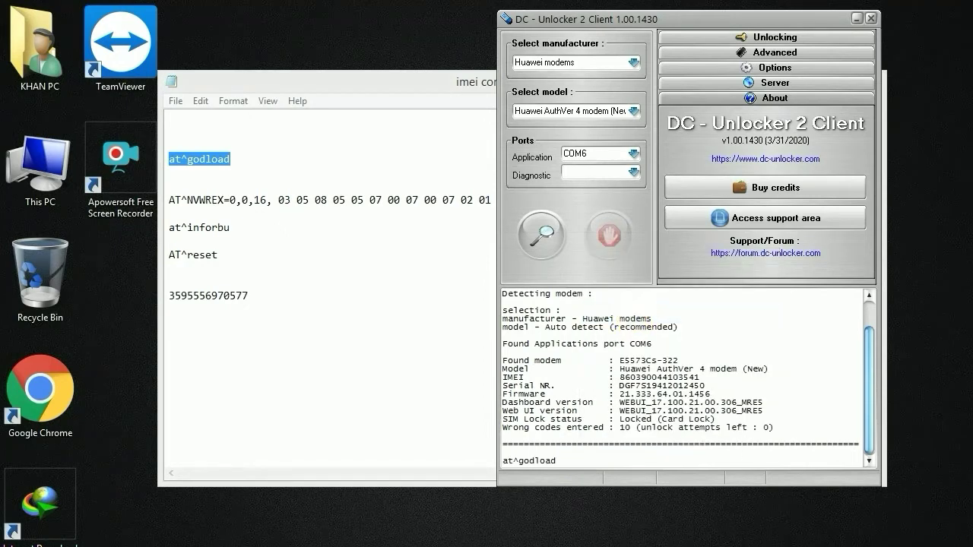
key(Return)
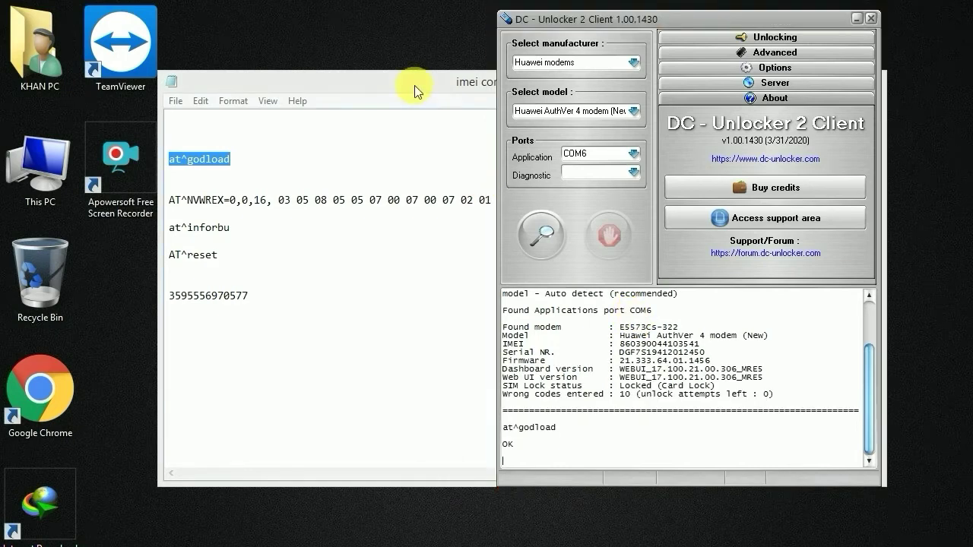
Minimize the Notepad command notes and reposition the DC-Unlocker window
drag(415, 85, 318, 100)
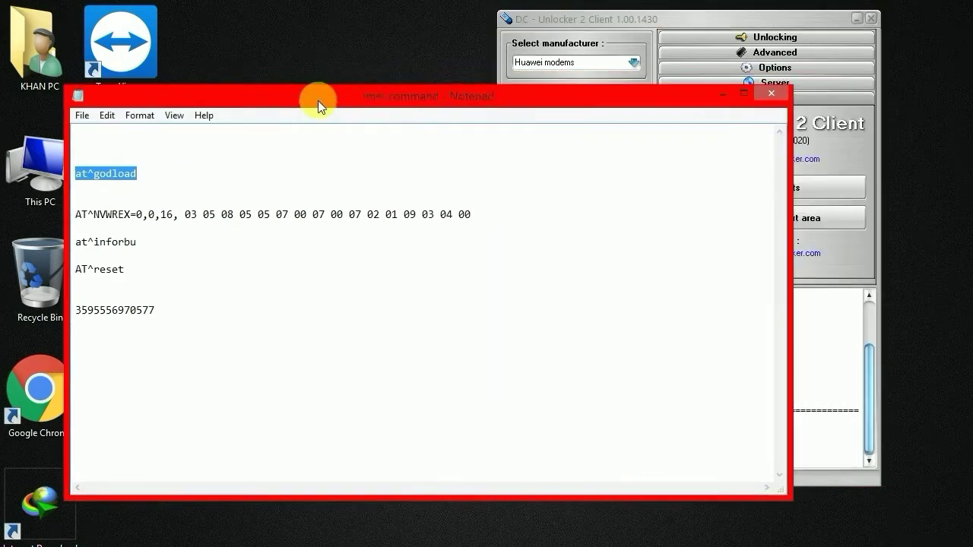
click(720, 94)
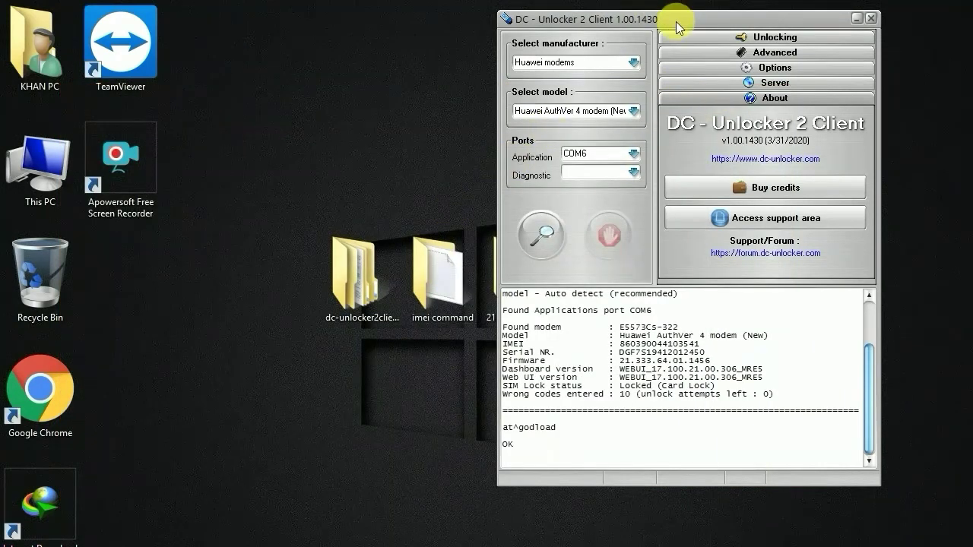
drag(675, 21, 747, 32)
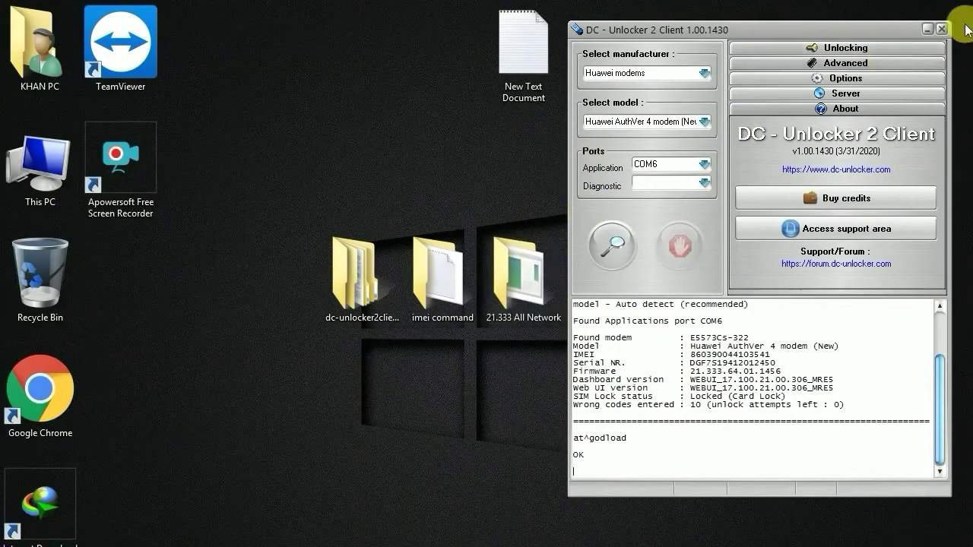
Launch 21.333.64.02.1456.exe from the 21.333 All Network folder and enter its start-up password
click(515, 278)
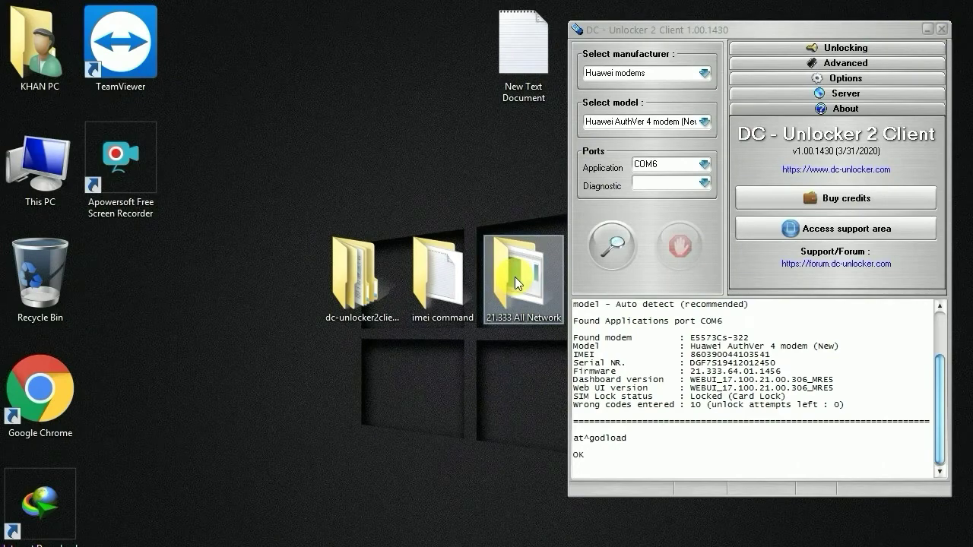
double_click(515, 277)
click(197, 97)
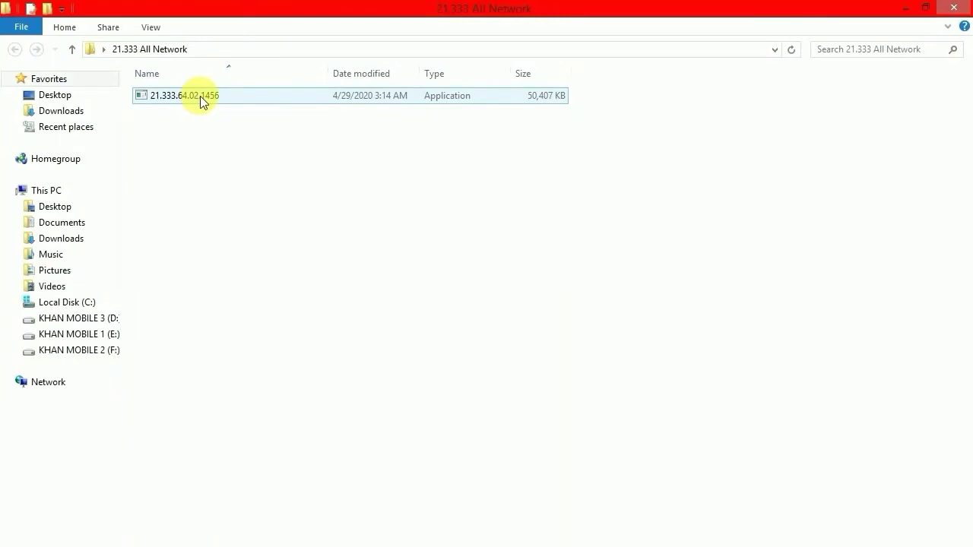
double_click(200, 96)
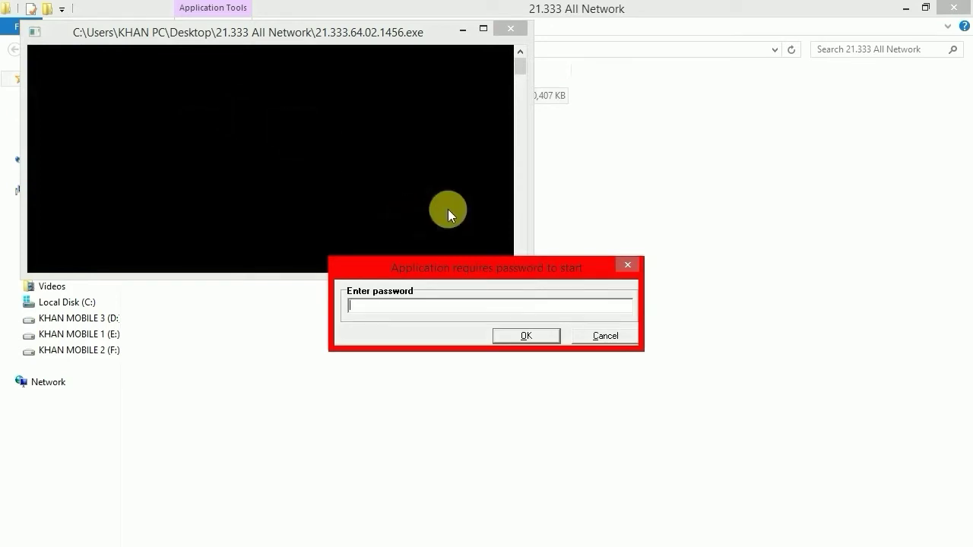
text(1234567890)
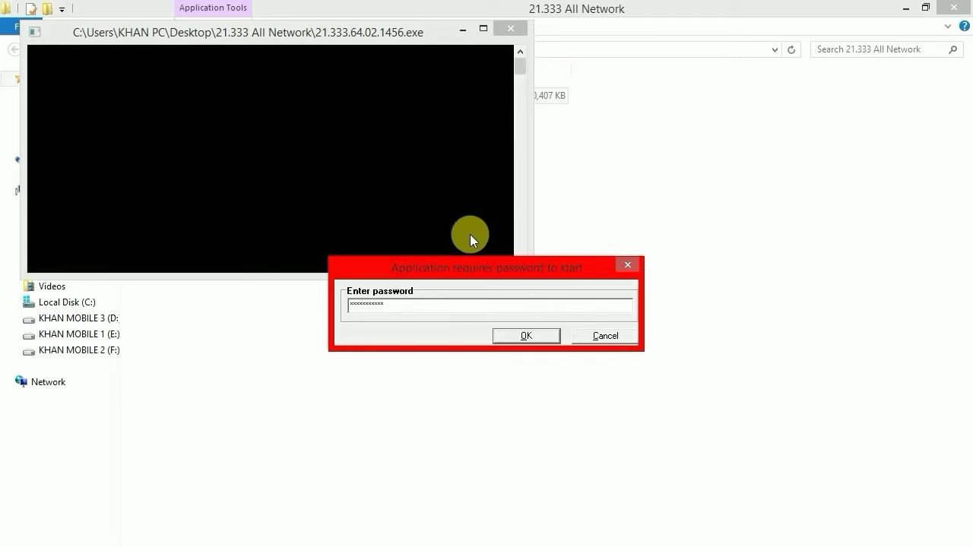
Confirm the password and let the flasher write all 13 partitions to 100%
click(524, 336)
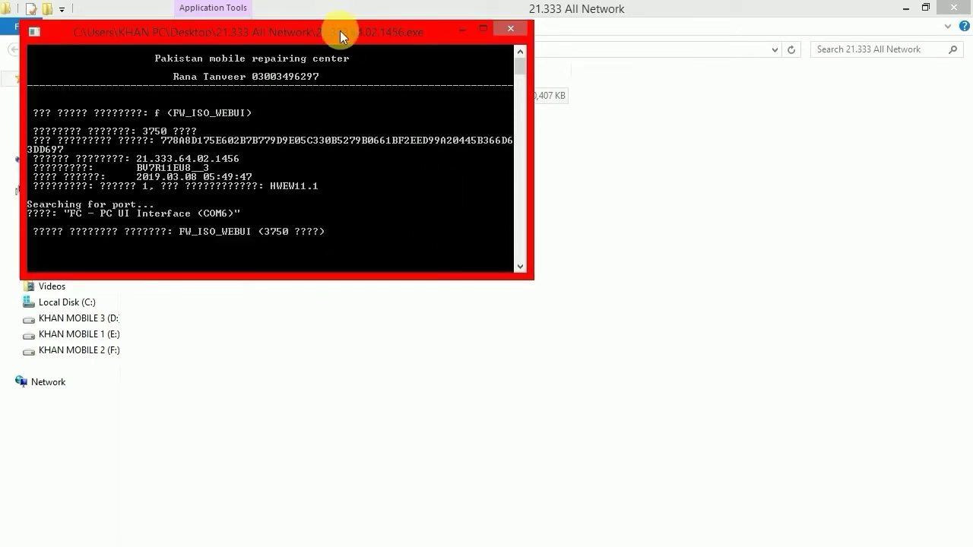
drag(340, 32, 486, 123)
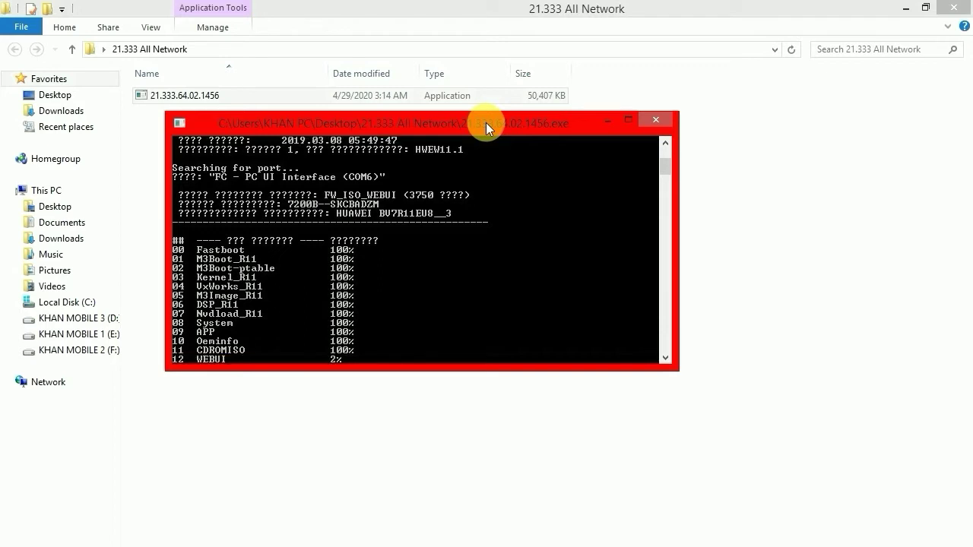
drag(486, 123, 548, 126)
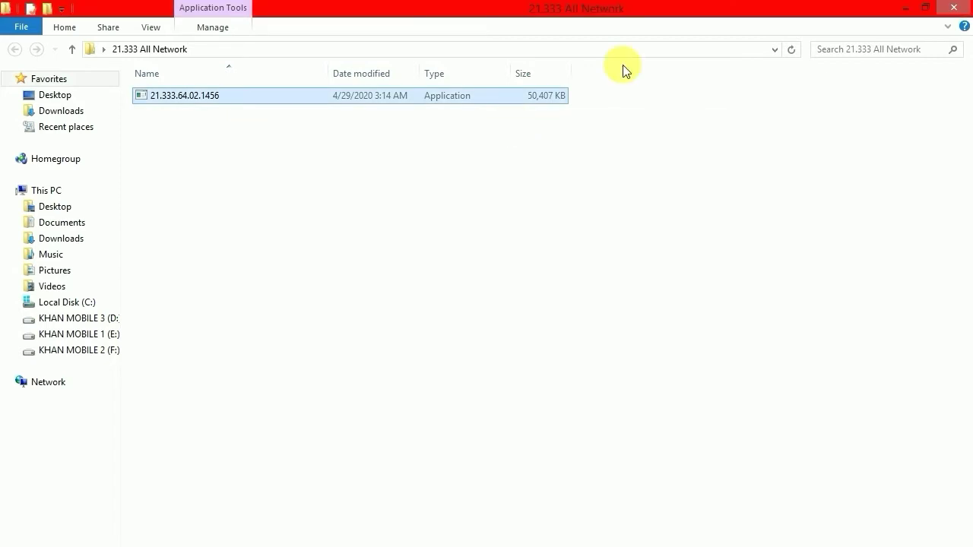
Close the firmware folder and reposition the DC-Unlocker window
click(956, 7)
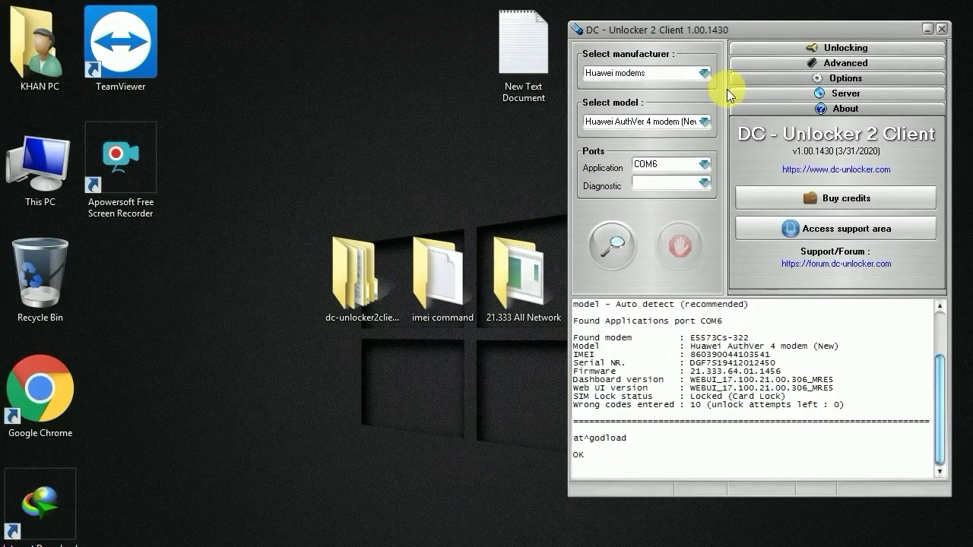
drag(743, 30, 569, 23)
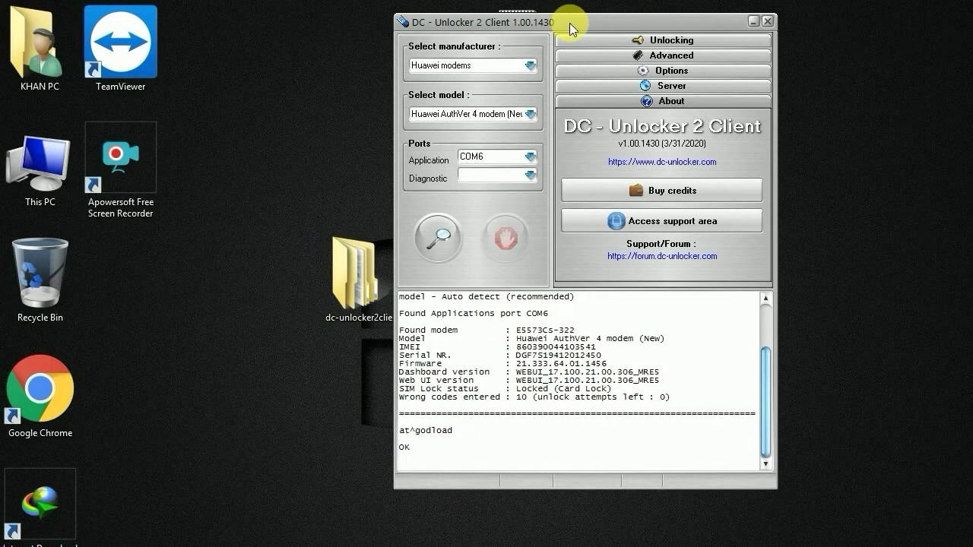
drag(570, 23, 626, 17)
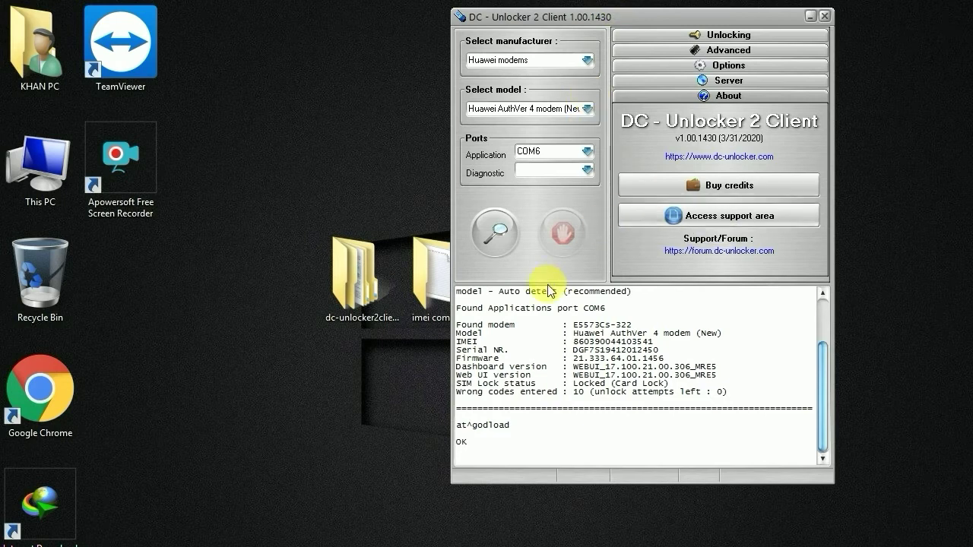
Re-detect the modem and verify the log shows firmware 21.333.64.02.1456 and SIM lock unlocked
click(494, 231)
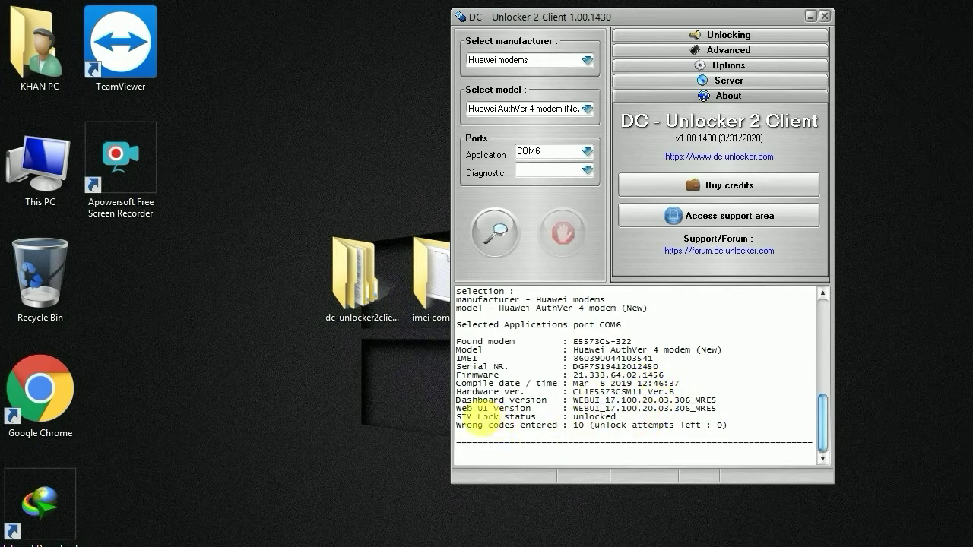
drag(461, 421, 616, 418)
click(576, 426)
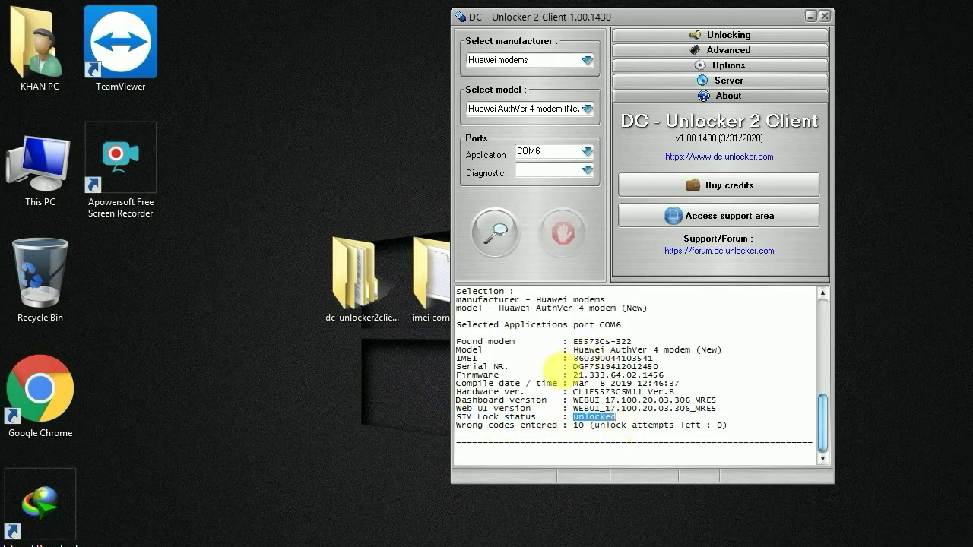
click(537, 456)
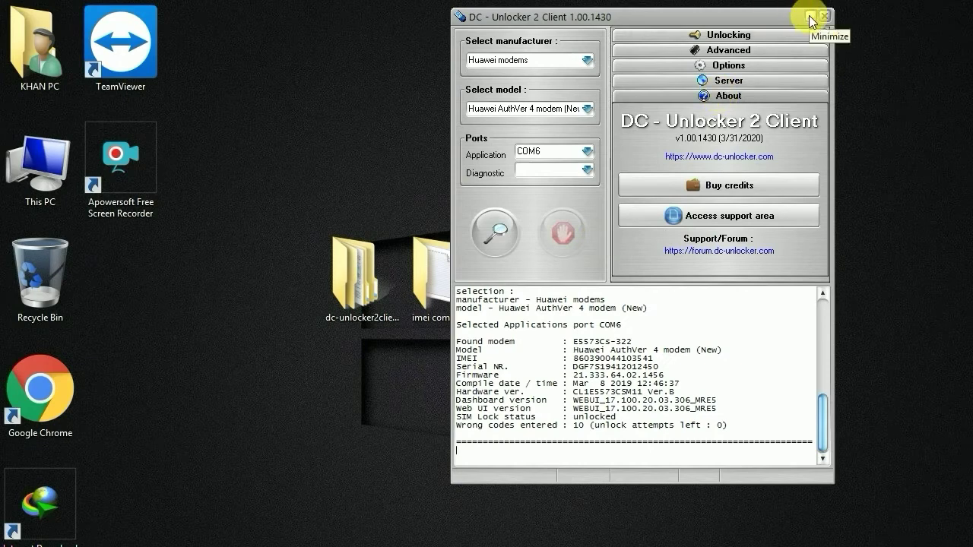
Minimize DC-Unlocker and Notepad, leaving the imei generator's Form1 window centred on the desktop
click(811, 18)
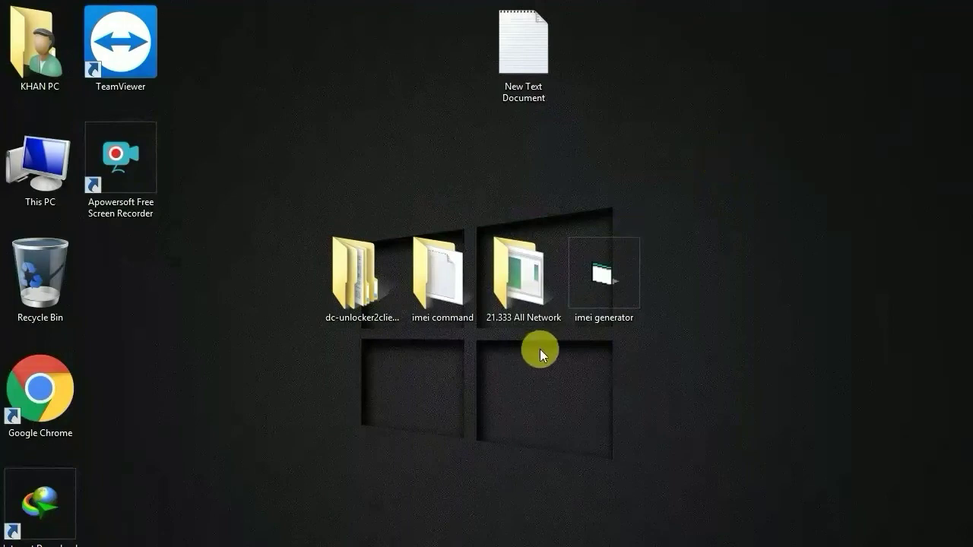
double_click(597, 285)
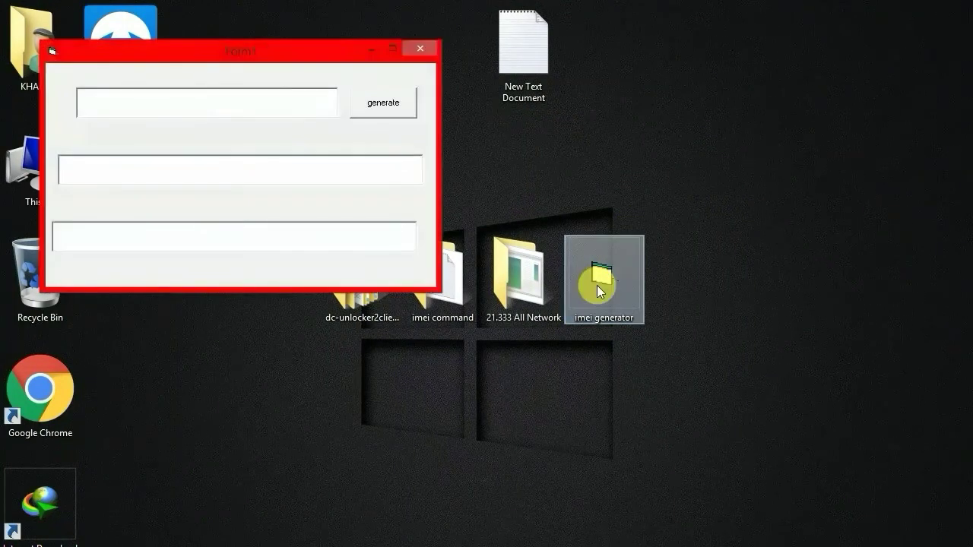
drag(259, 55, 514, 81)
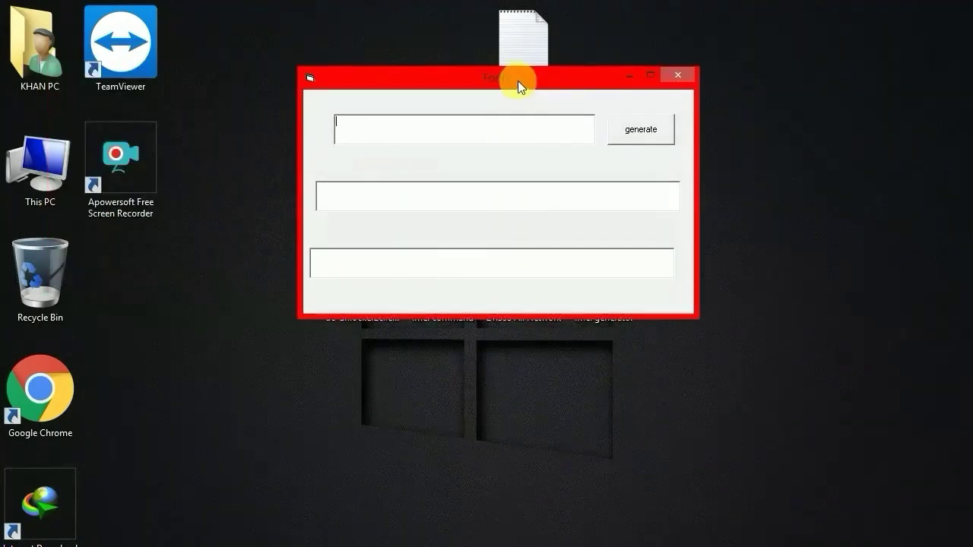
click(488, 127)
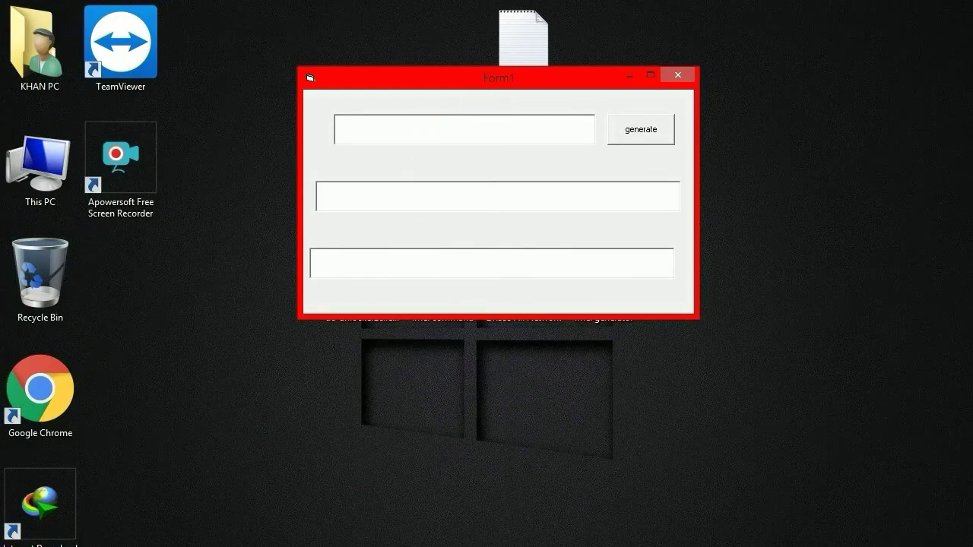
key(alt+Tab)
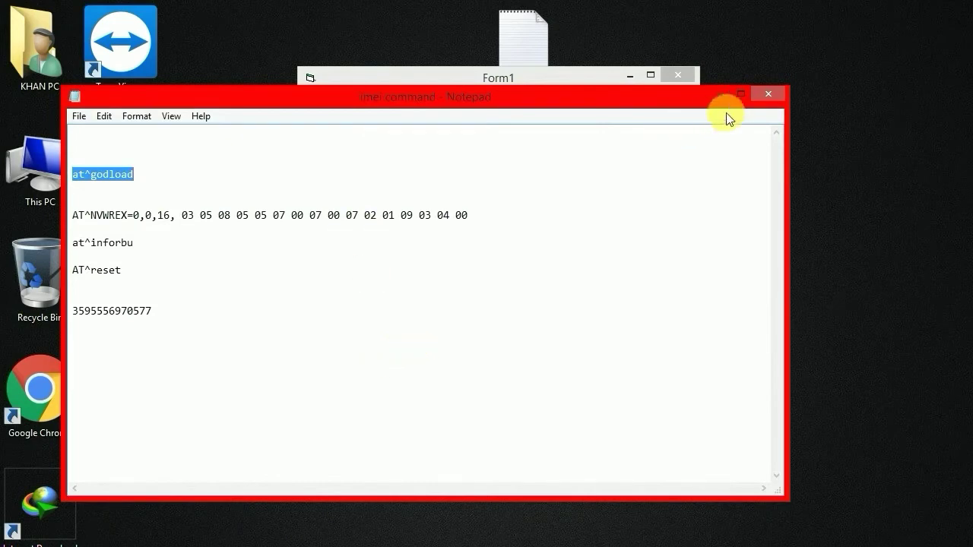
click(722, 98)
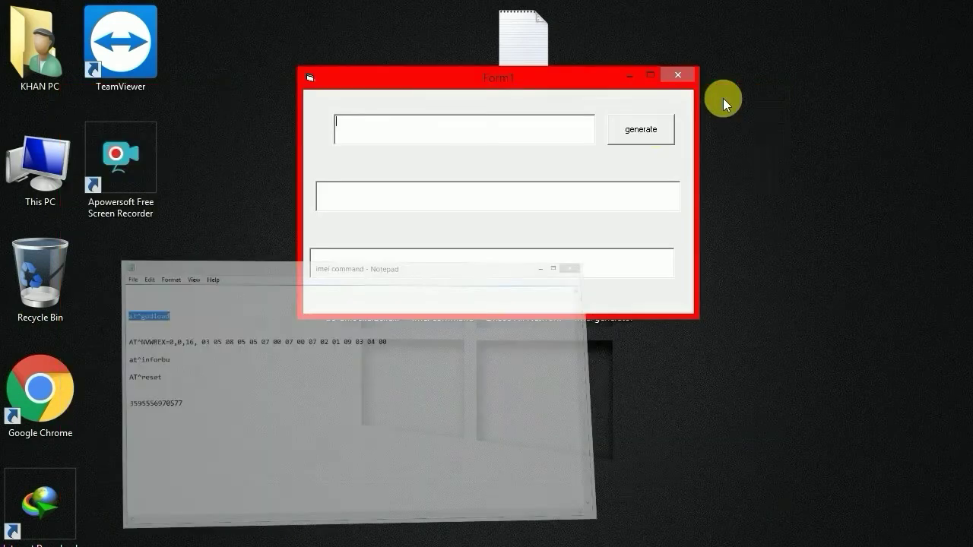
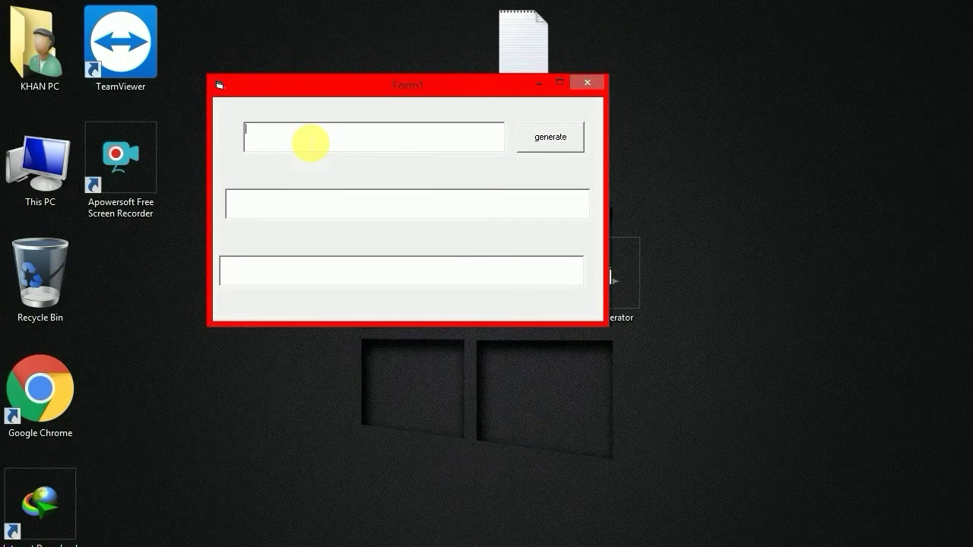
Paste the copied identifier number into the top input field and generate the codes
right_click(306, 139)
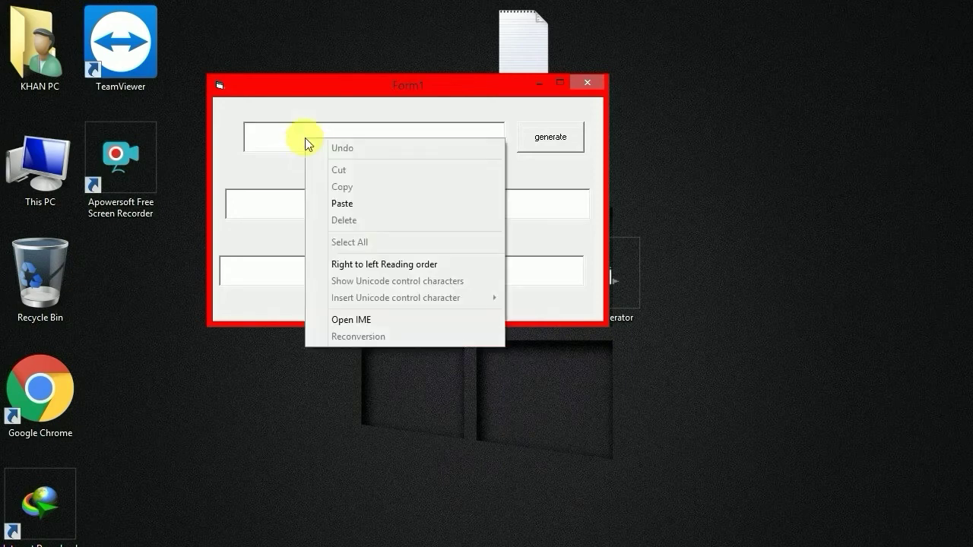
click(362, 203)
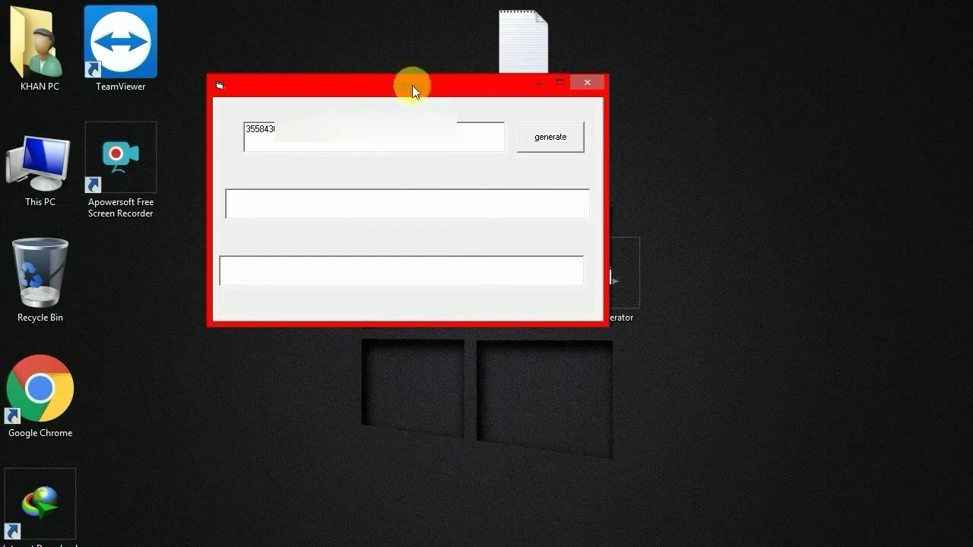
click(559, 145)
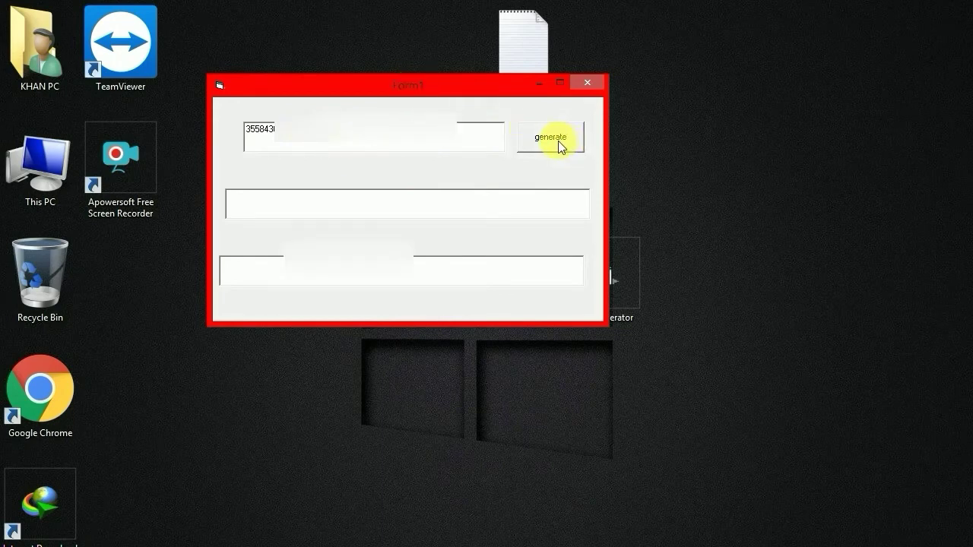
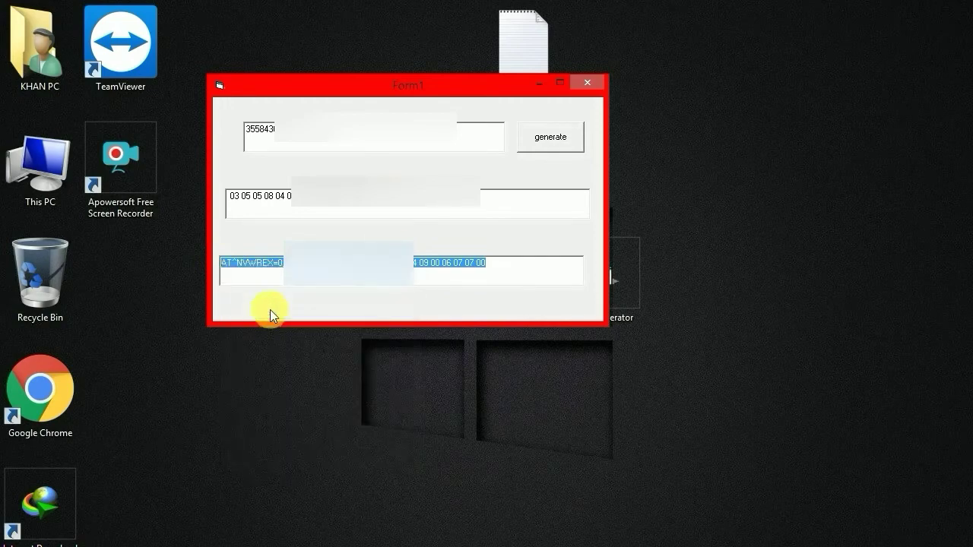
Close the Form1 IMEI generator window after copying its AT^NVWREX command
click(587, 83)
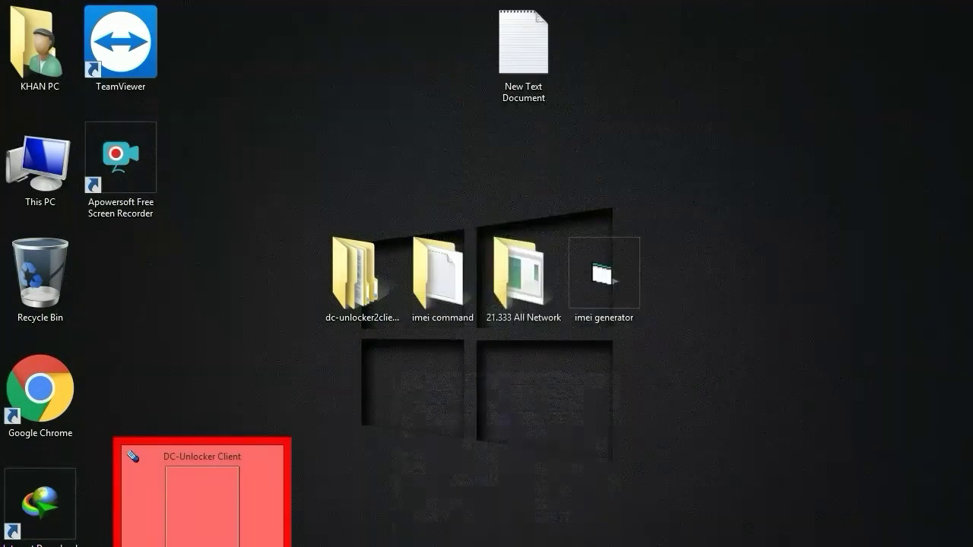
Bring up DC-Unlocker showing the E5573Cs-322 modem on COM6 and open the console's paste menu
click(202, 502)
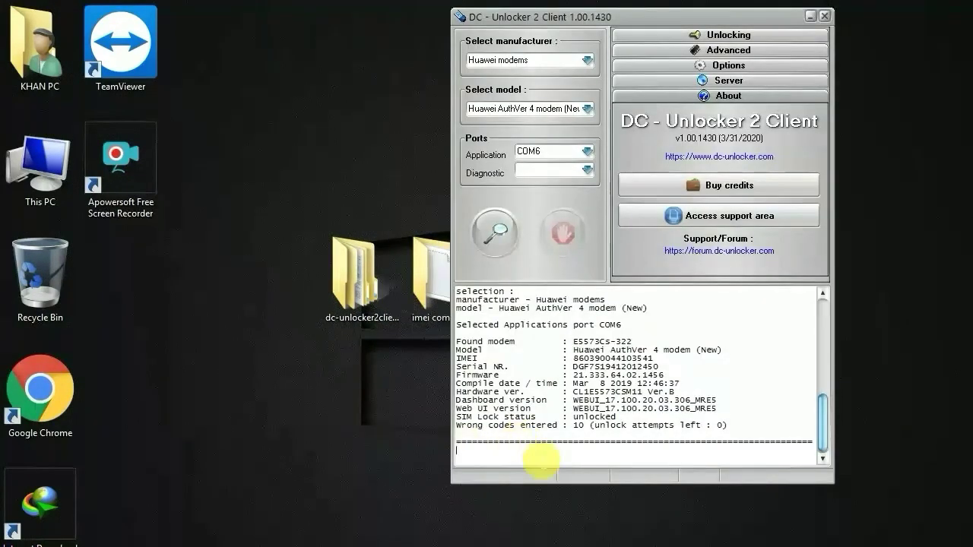
click(541, 460)
right_click(502, 454)
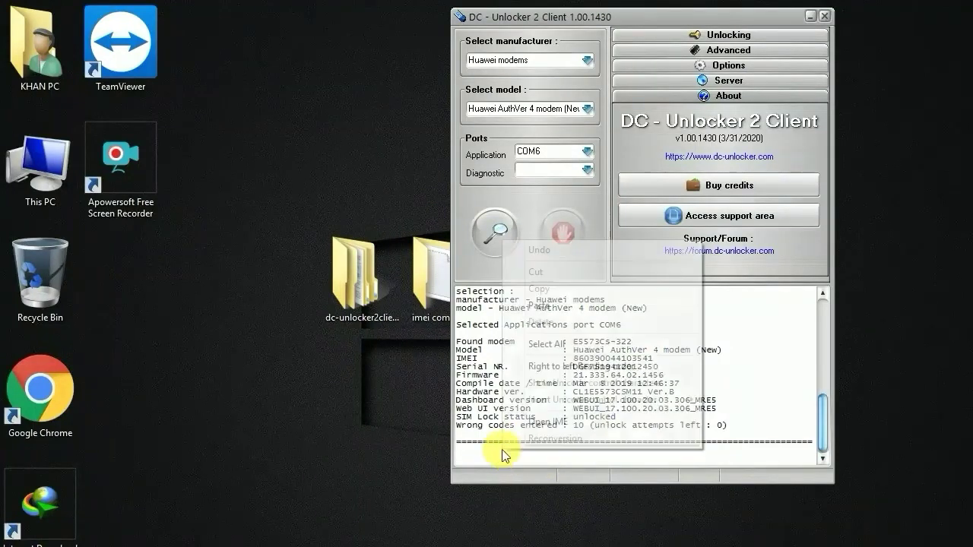
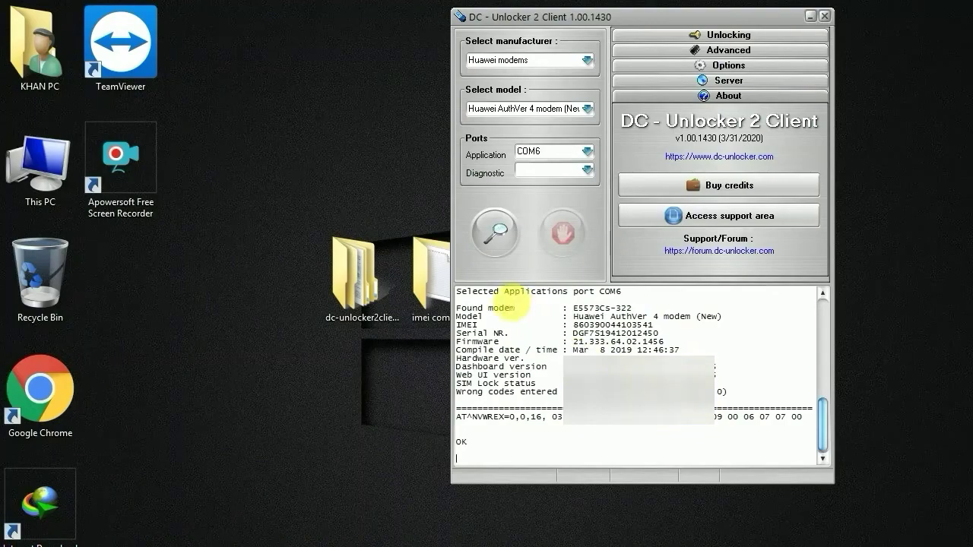
Open the imei command text file and copy the at^inforbu line, then return to DC-Unlocker
double_click(432, 275)
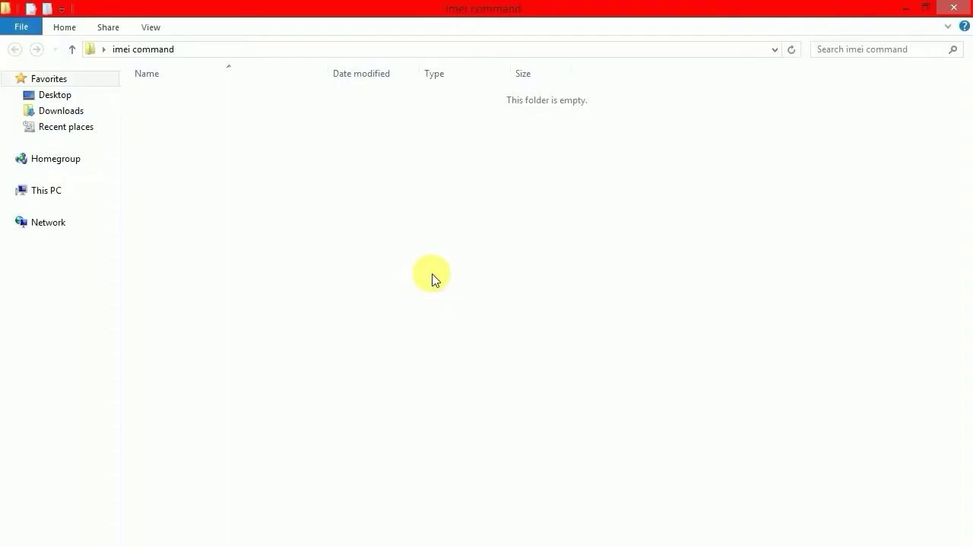
double_click(184, 96)
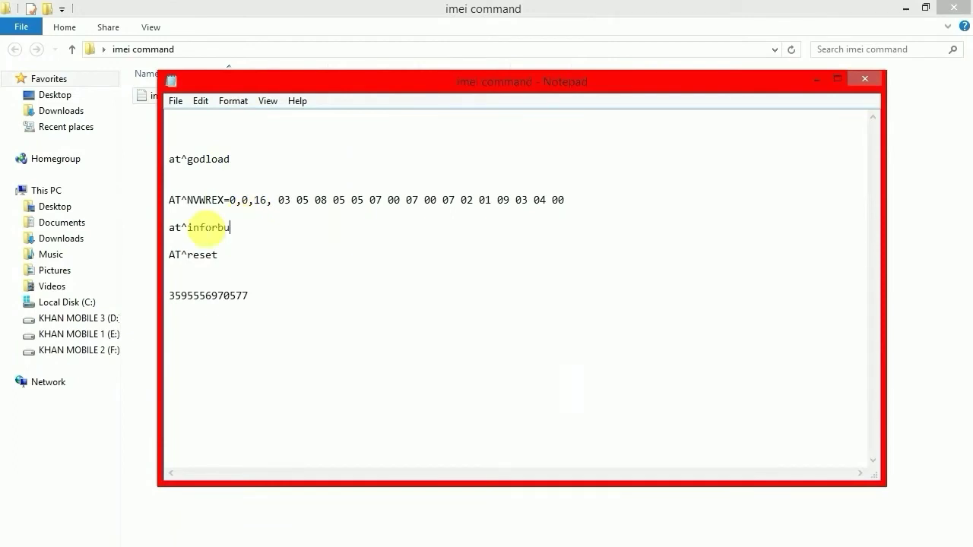
drag(230, 227, 169, 227)
right_click(170, 226)
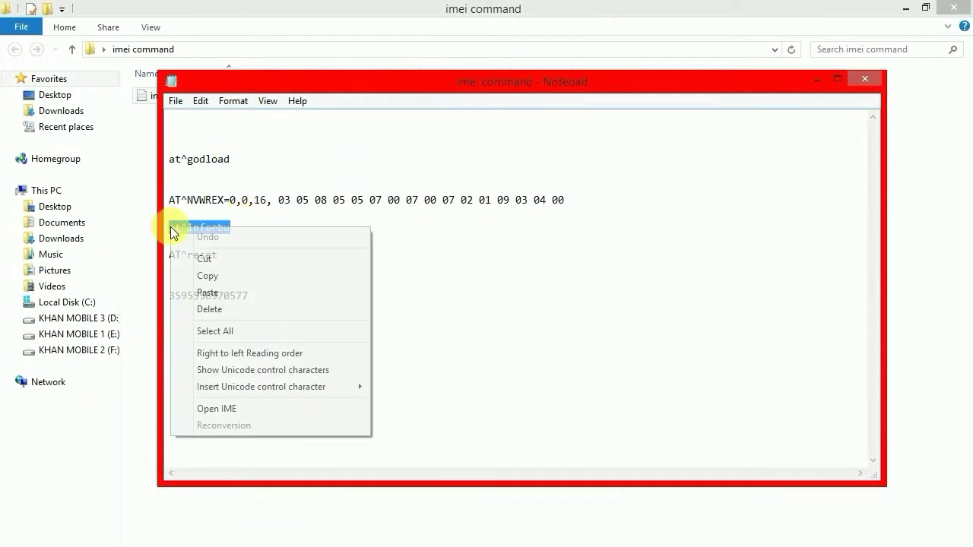
click(213, 276)
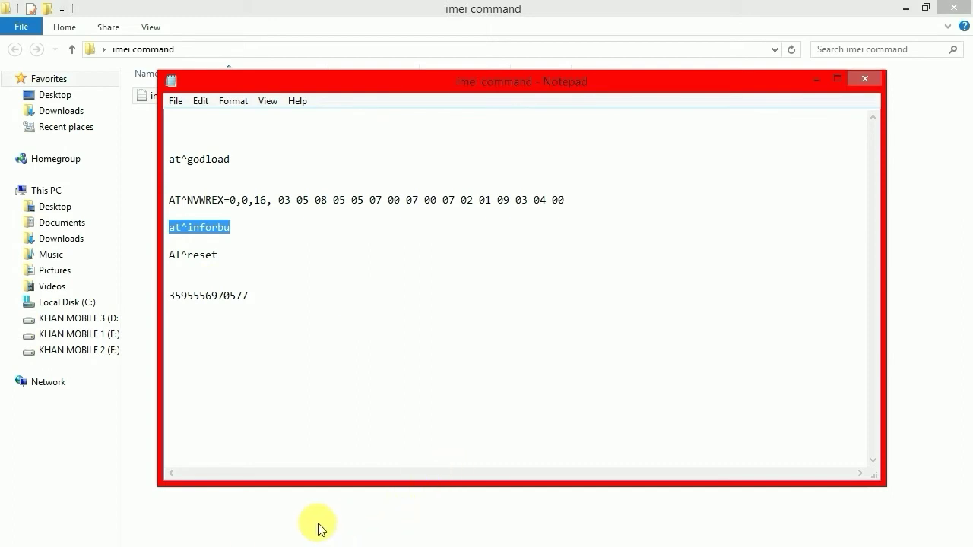
key(alt+Tab)
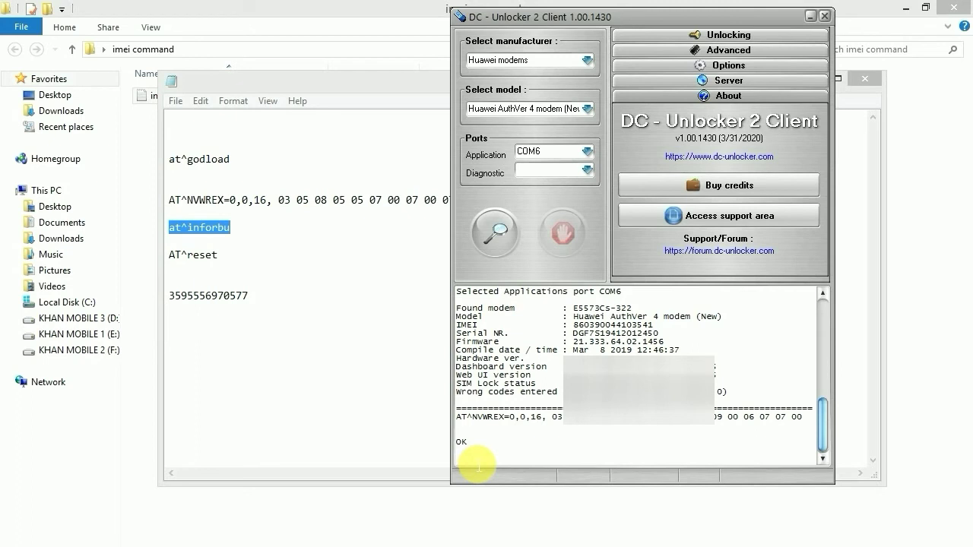
Paste the at^inforbu command into the console and send it to the modem
right_click(478, 462)
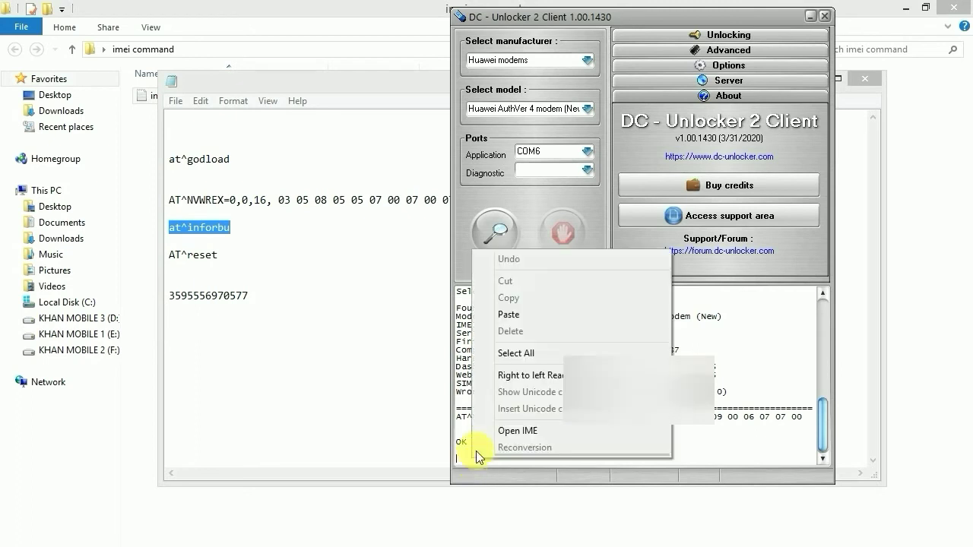
click(538, 316)
key(Return)
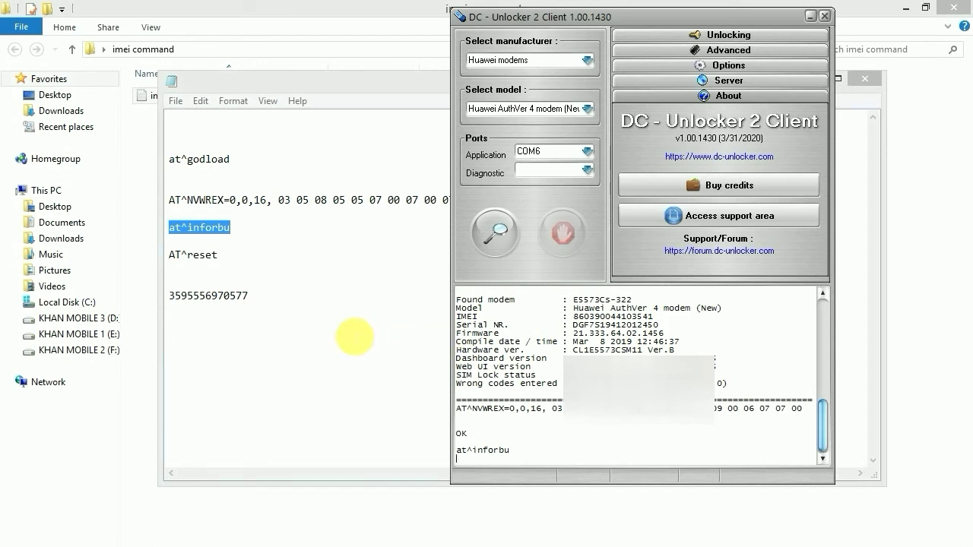
Copy AT^reset from the notes, send it to restart the modem, and close Notepad
drag(220, 255, 176, 258)
right_click(170, 254)
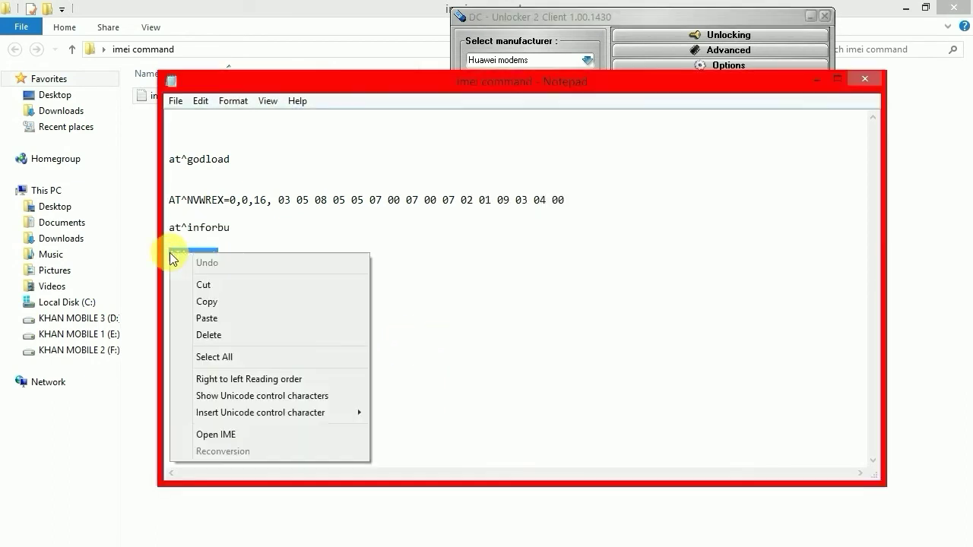
click(207, 301)
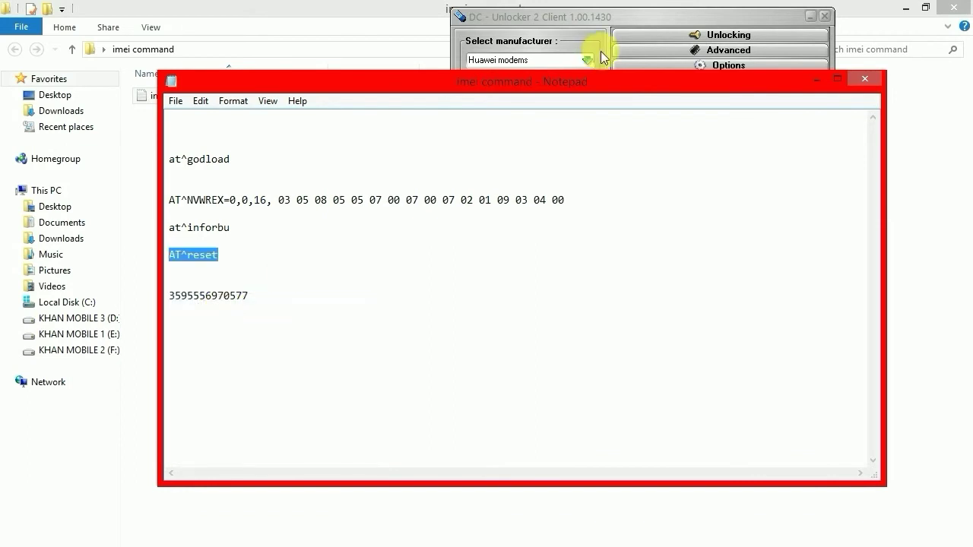
click(649, 23)
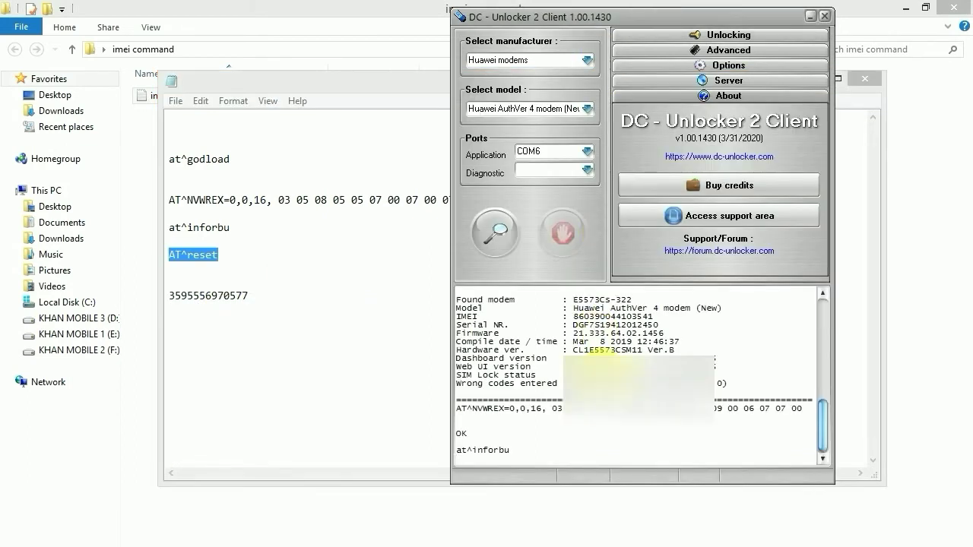
right_click(520, 464)
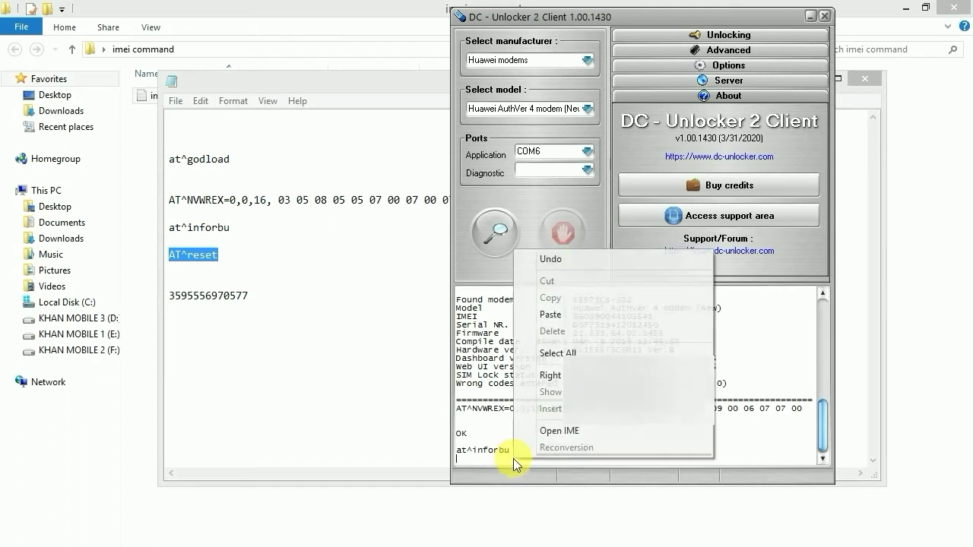
click(570, 314)
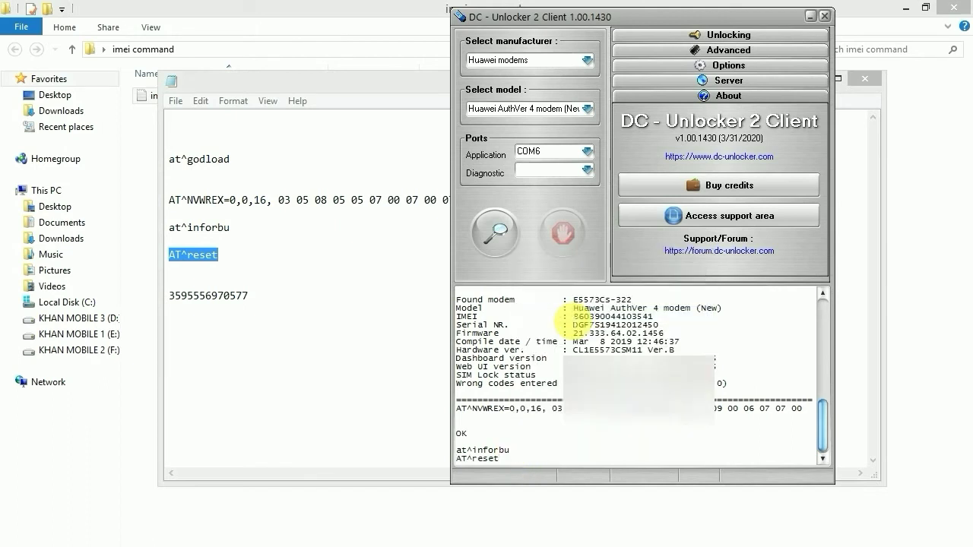
key(Return)
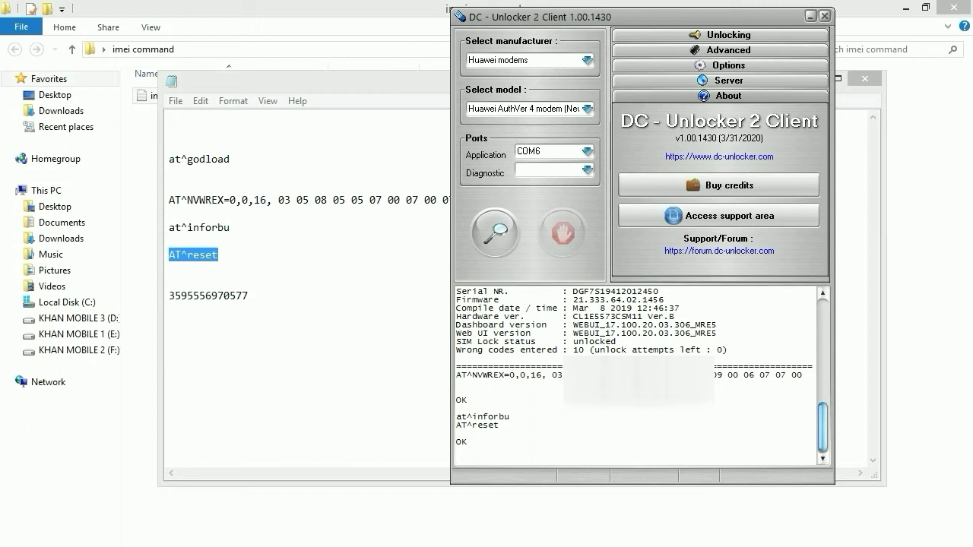
click(868, 78)
Close the imei command folder and pick English as the Huawei web UI language
click(962, 7)
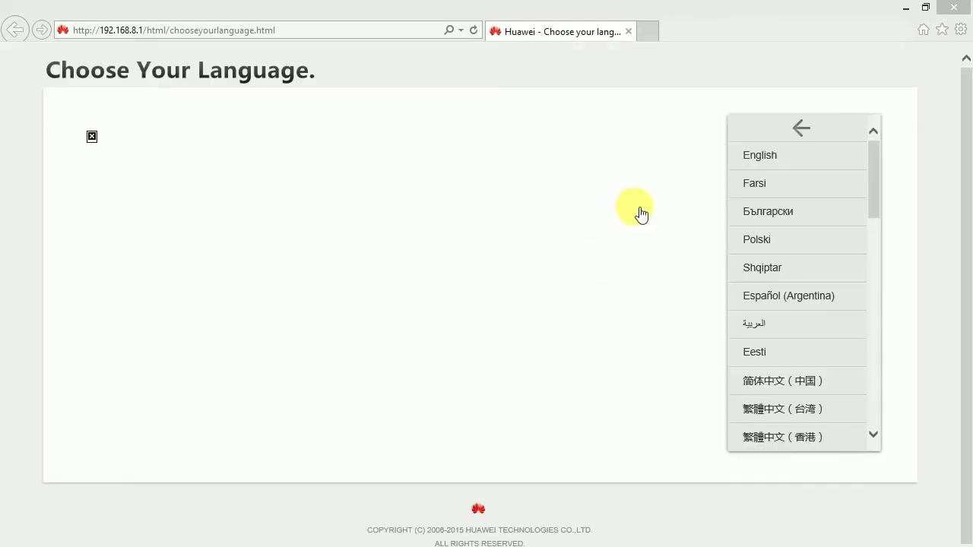
click(766, 165)
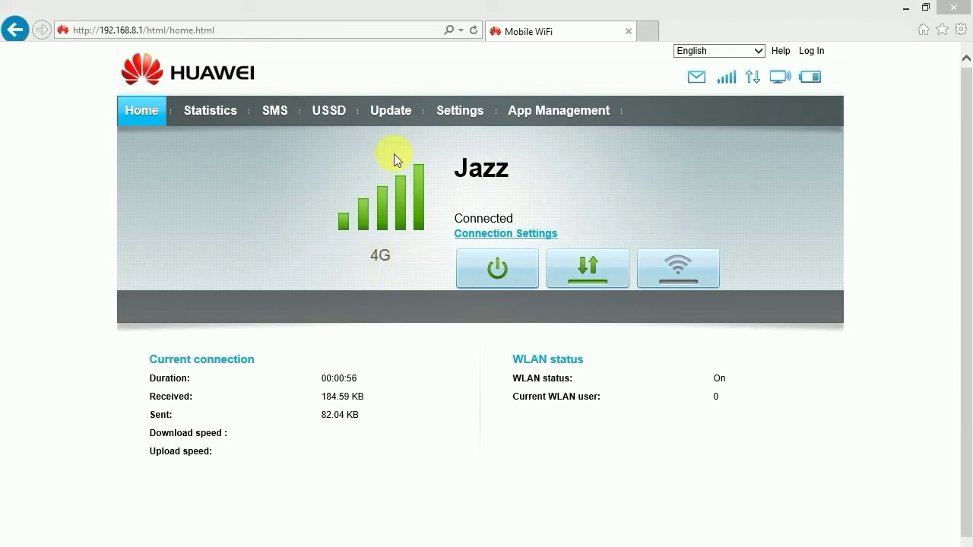
Log in to the web UI Settings with the admin user name and the account password
click(459, 114)
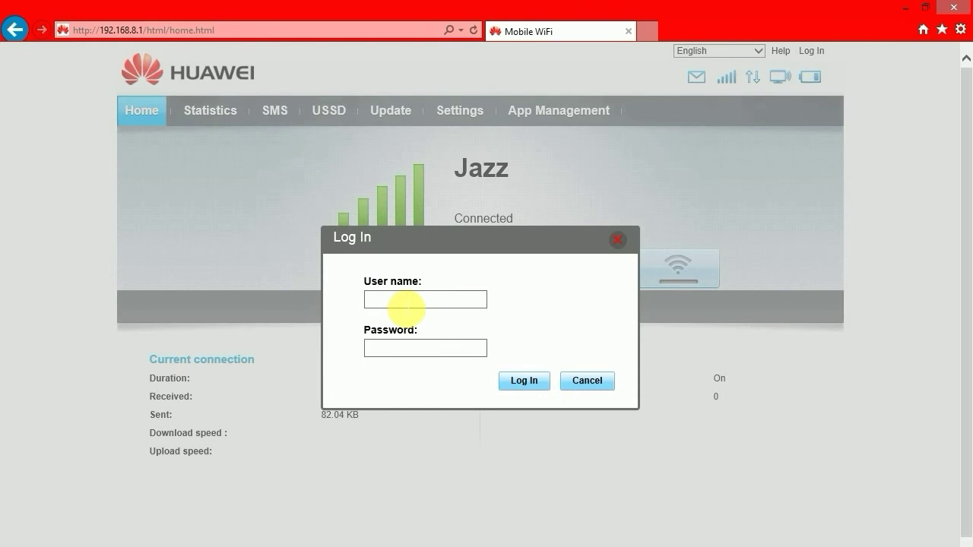
text(admin)
click(407, 349)
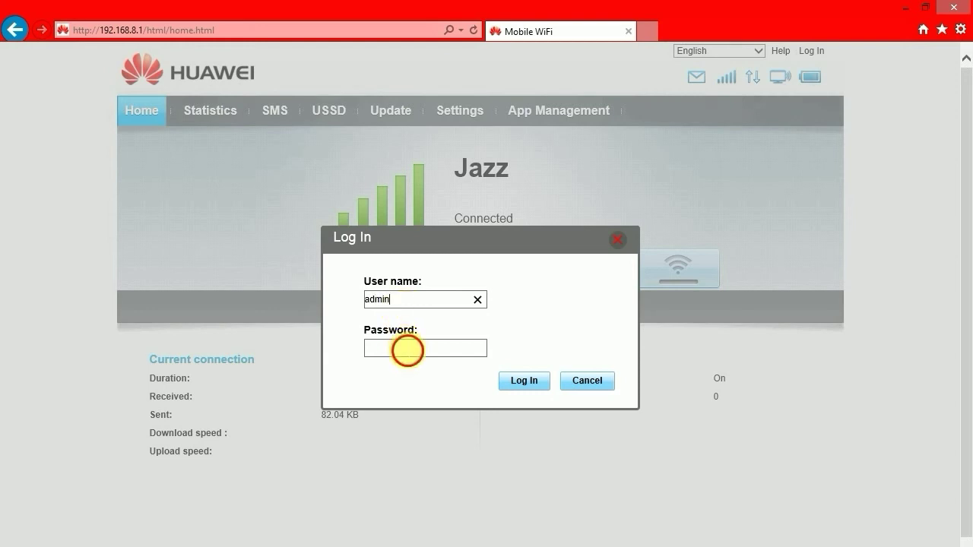
text(admin)
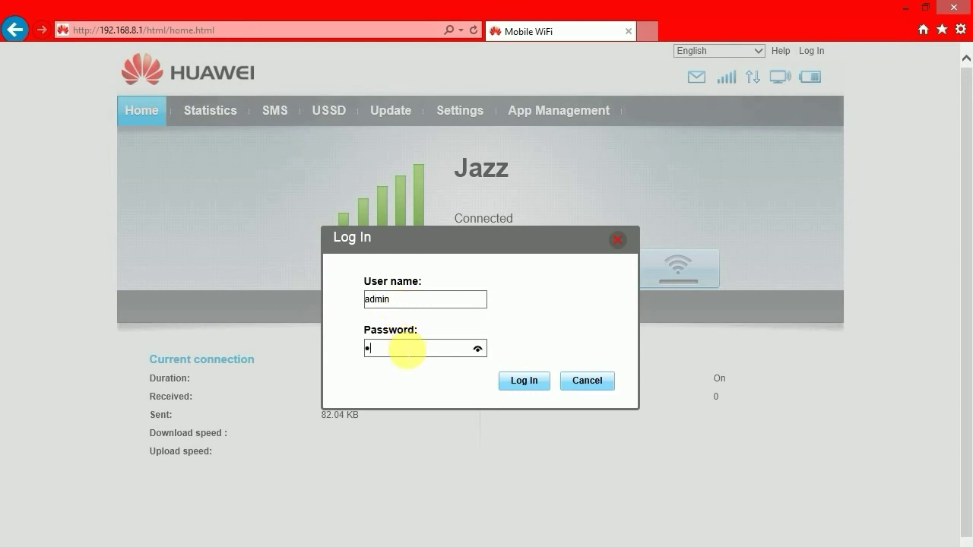
text(1234)
click(529, 385)
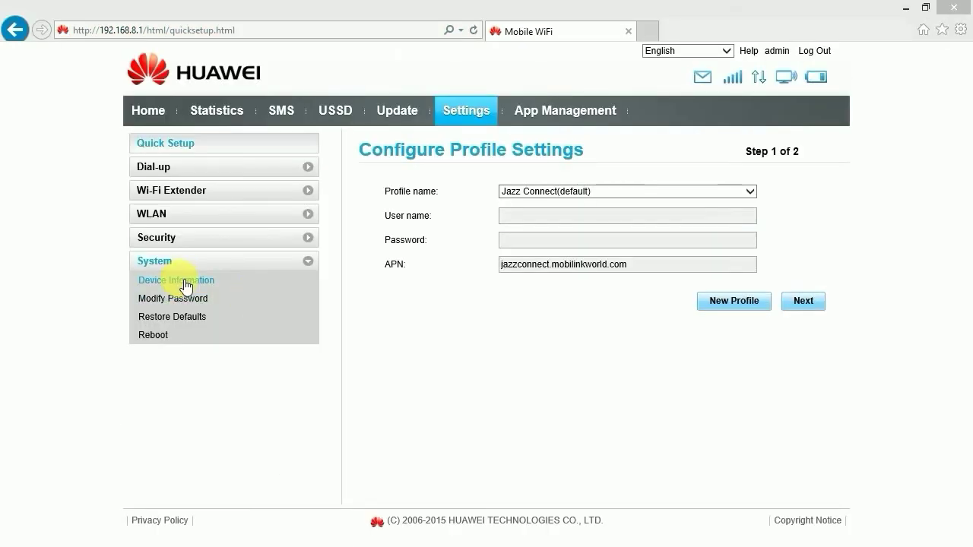
Highlight the IMEI and Software version values under System > Device Information, then return Home
click(185, 285)
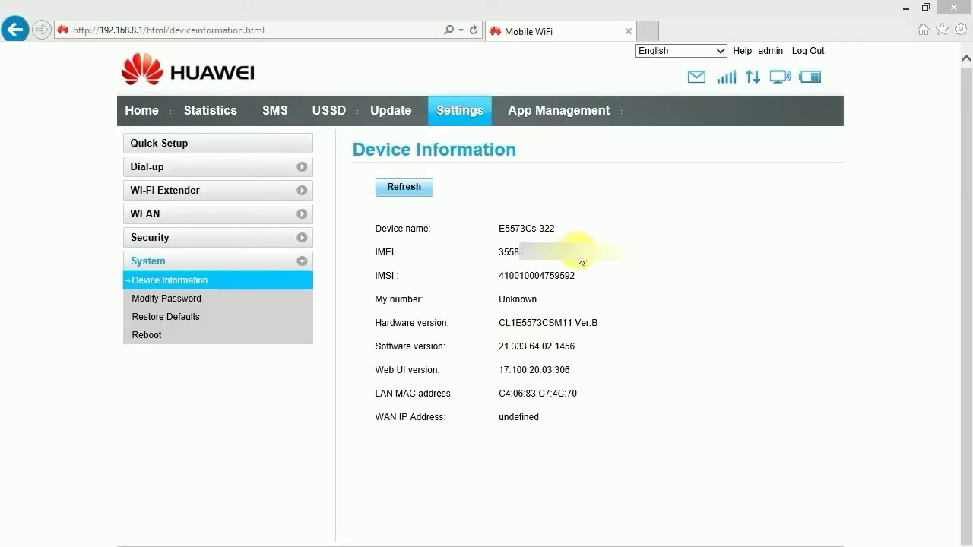
drag(507, 254, 499, 253)
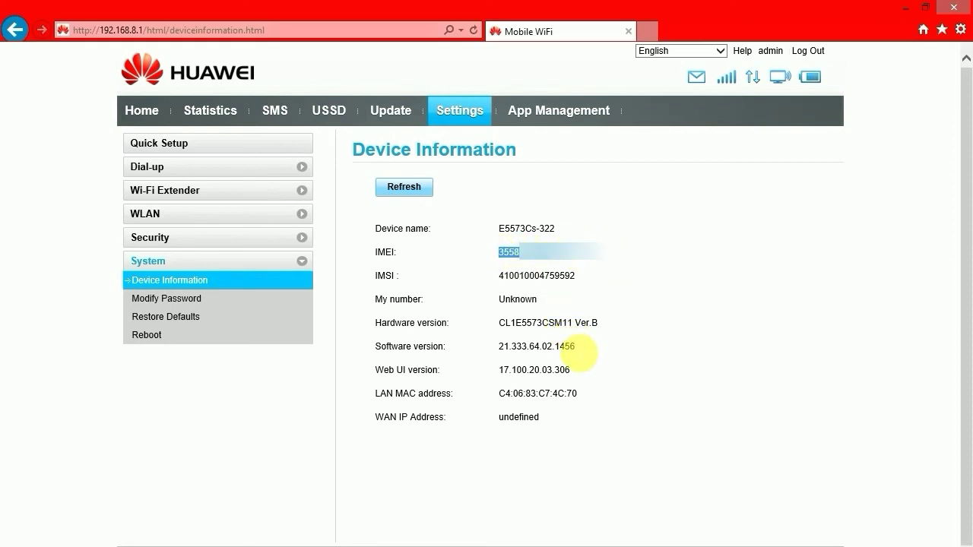
drag(577, 349, 508, 350)
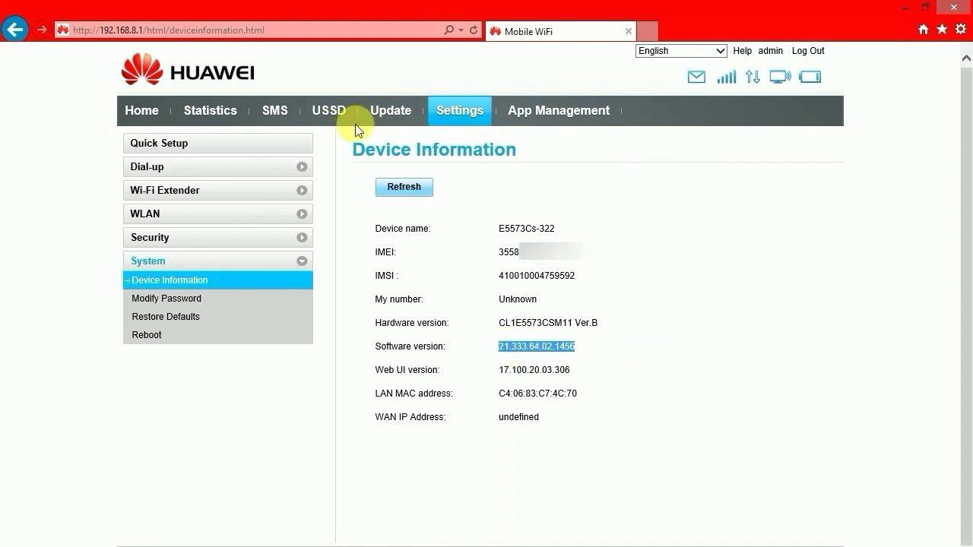
click(143, 120)
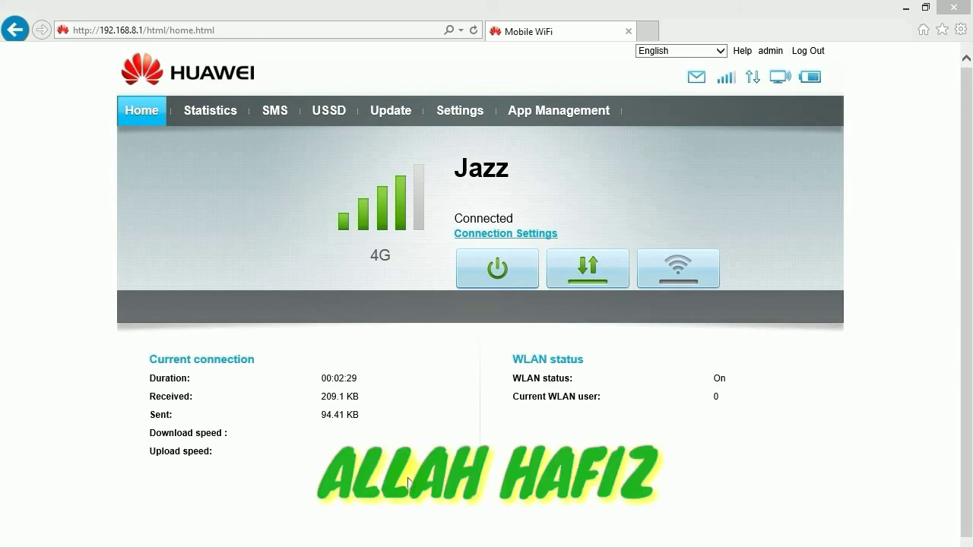
click(437, 442)
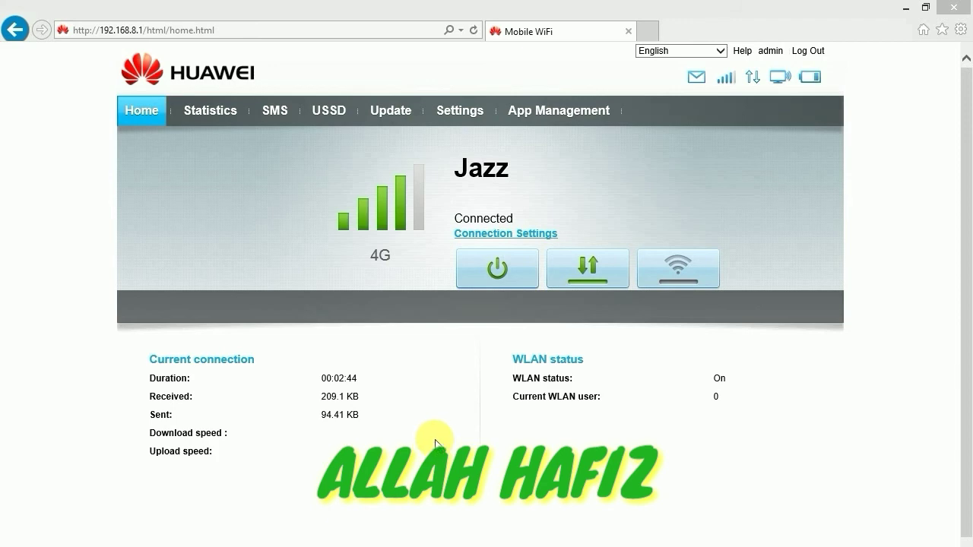